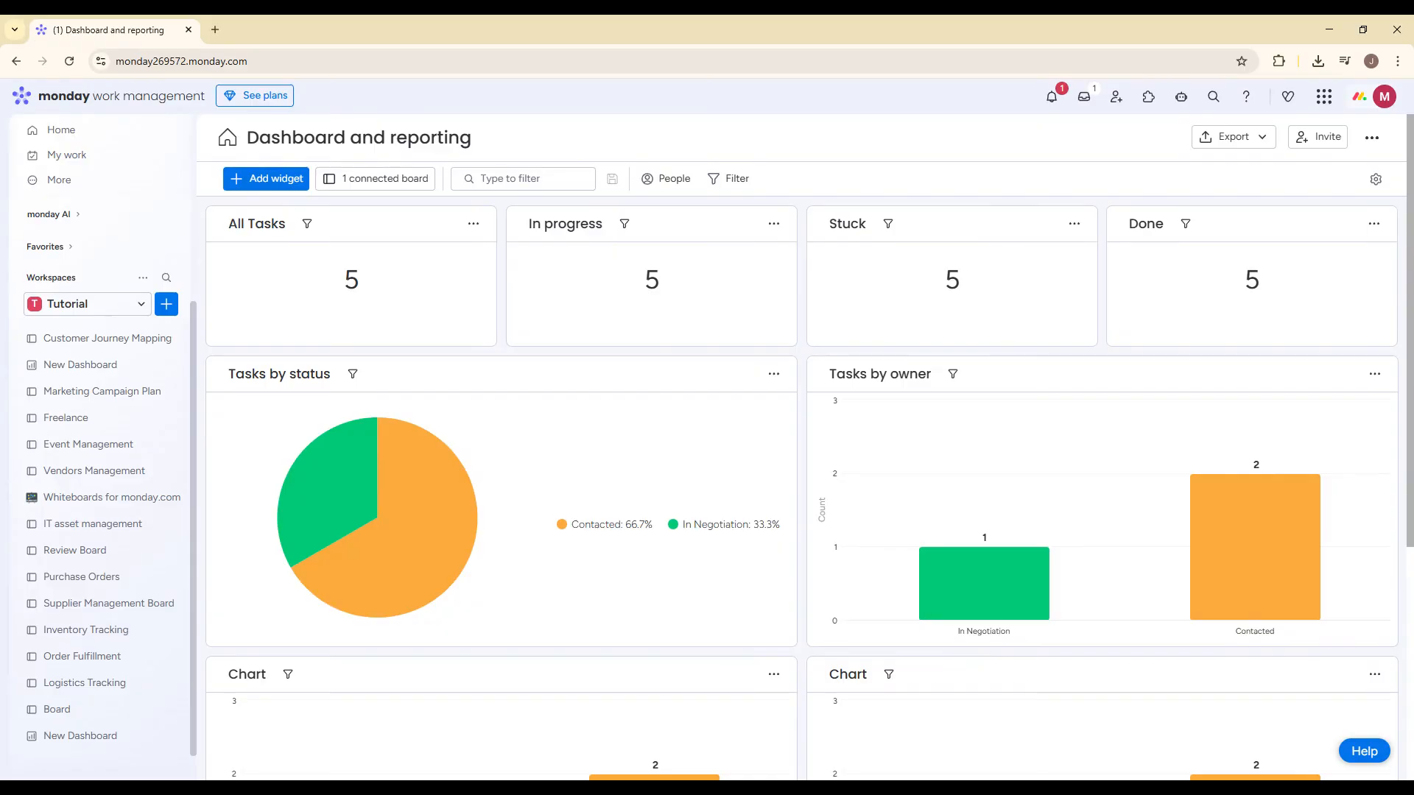
Step: Create a new board named Review Board with Main privacy for managing items
left_click(164, 308)
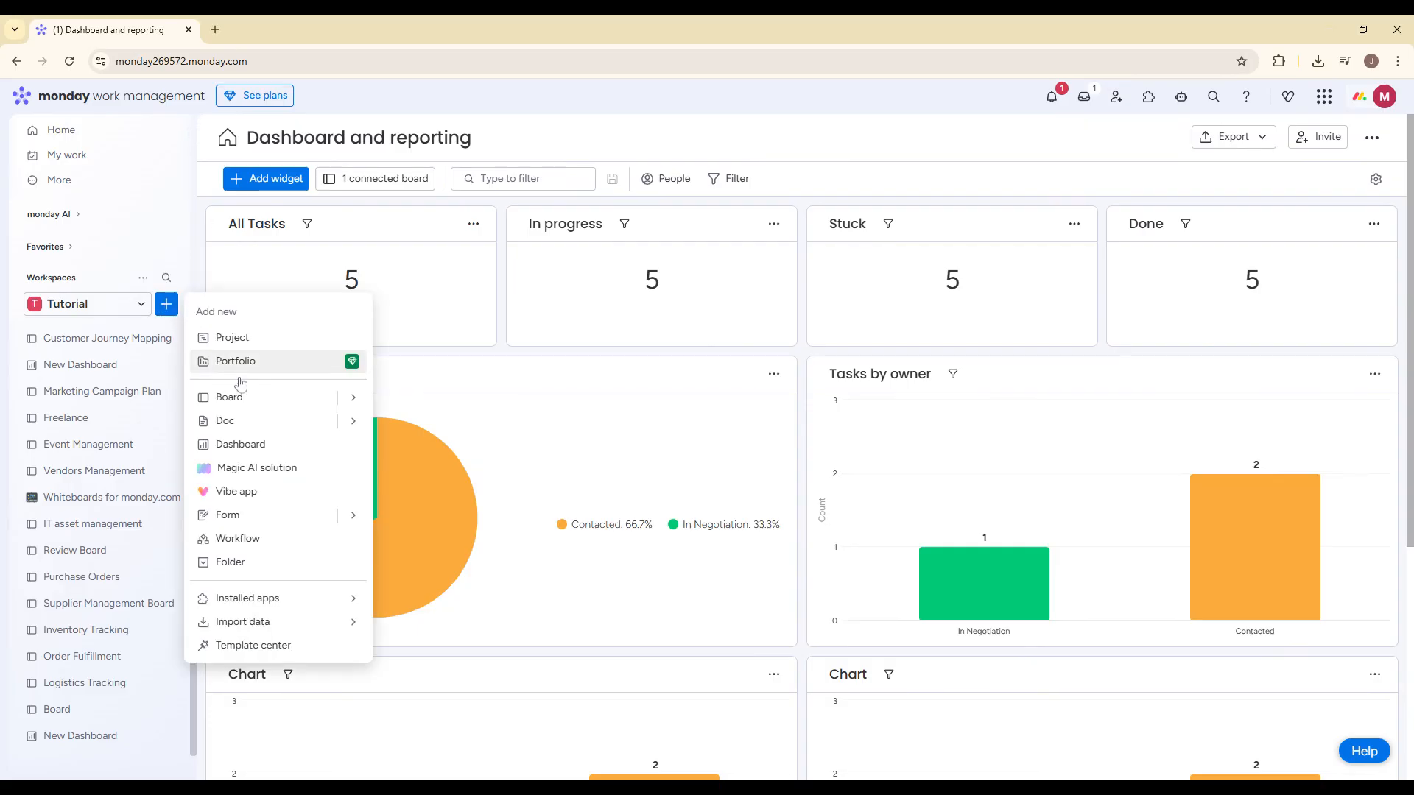
left_click(355, 401)
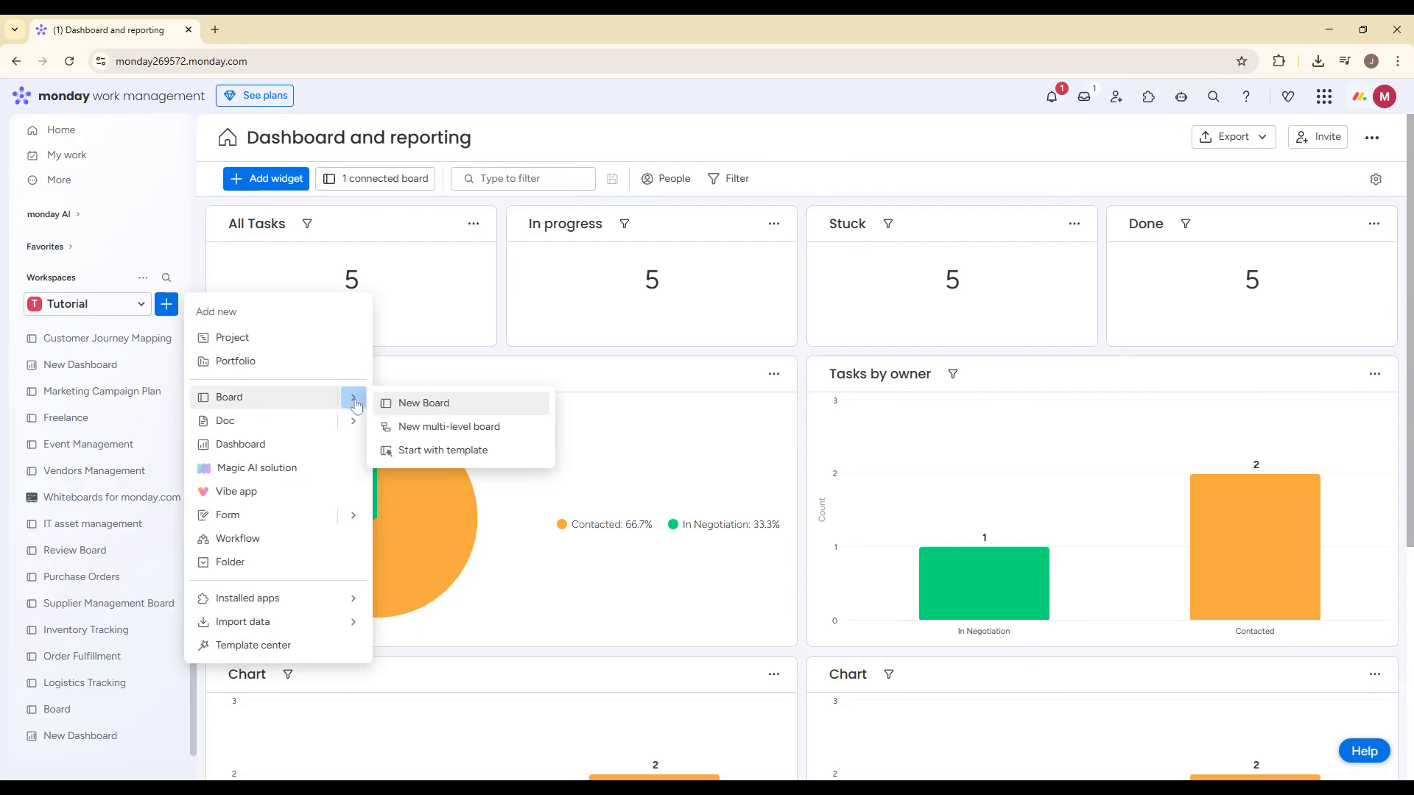
left_click(405, 404)
type("Re")
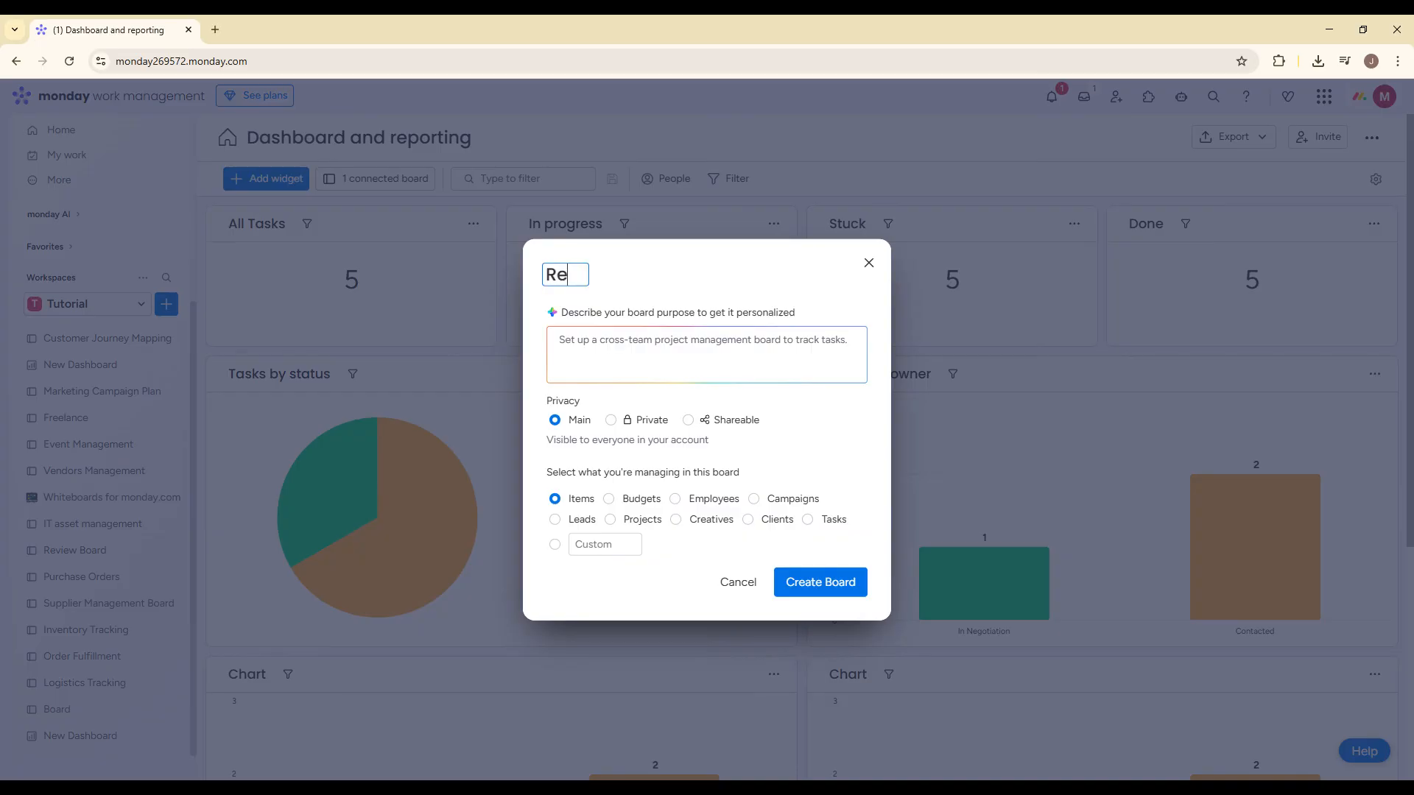
type("view Board")
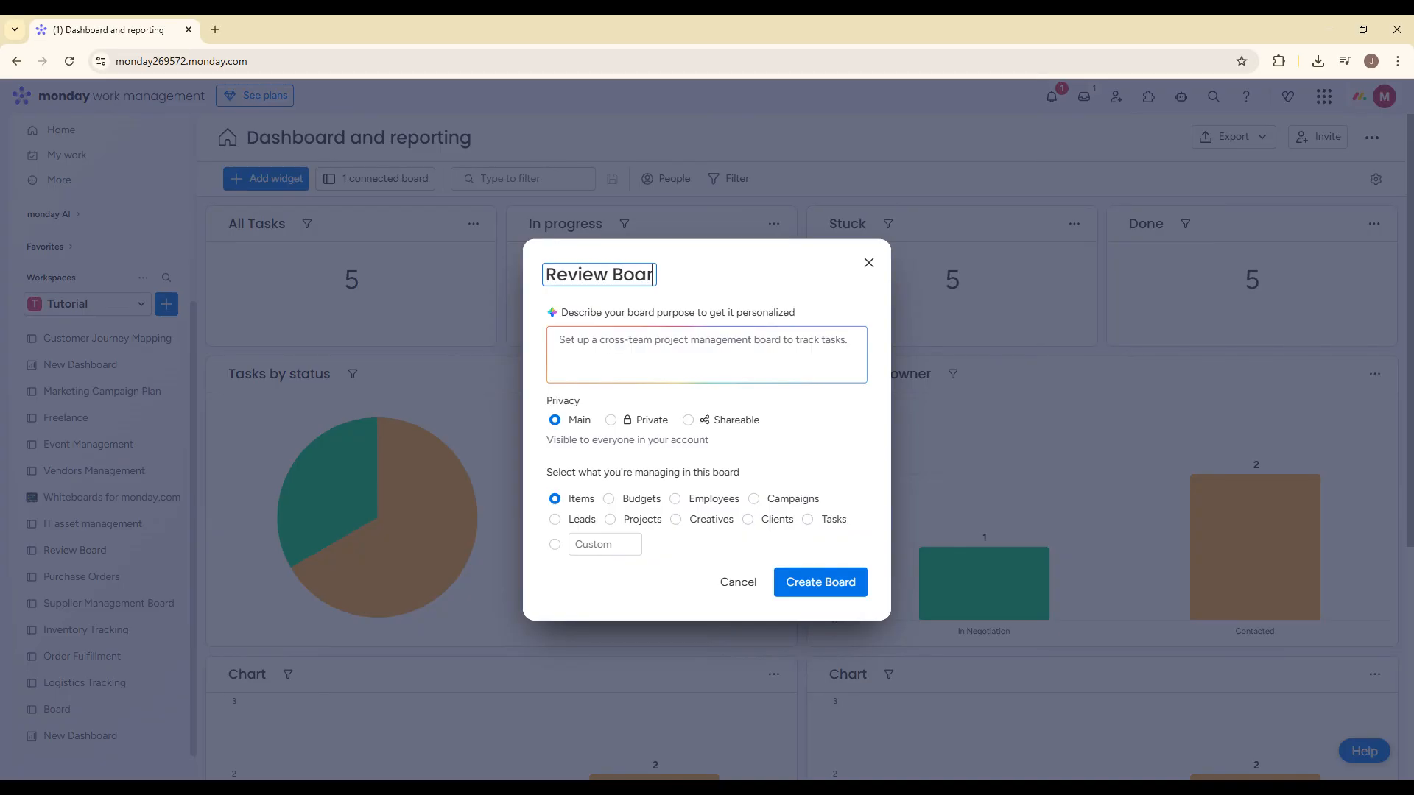
left_click(844, 585)
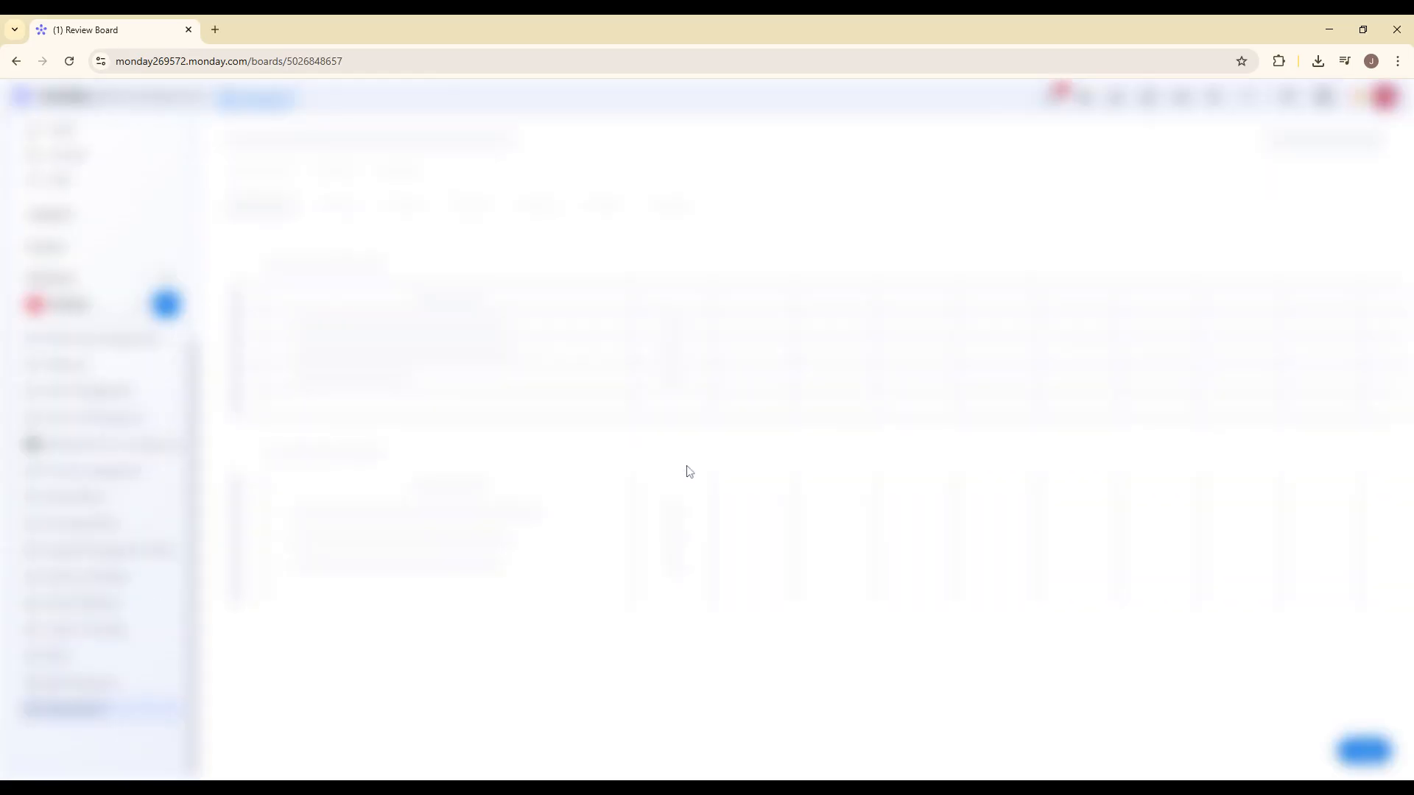
Step: Add a Files column to the Review Board
left_click(813, 272)
type("file")
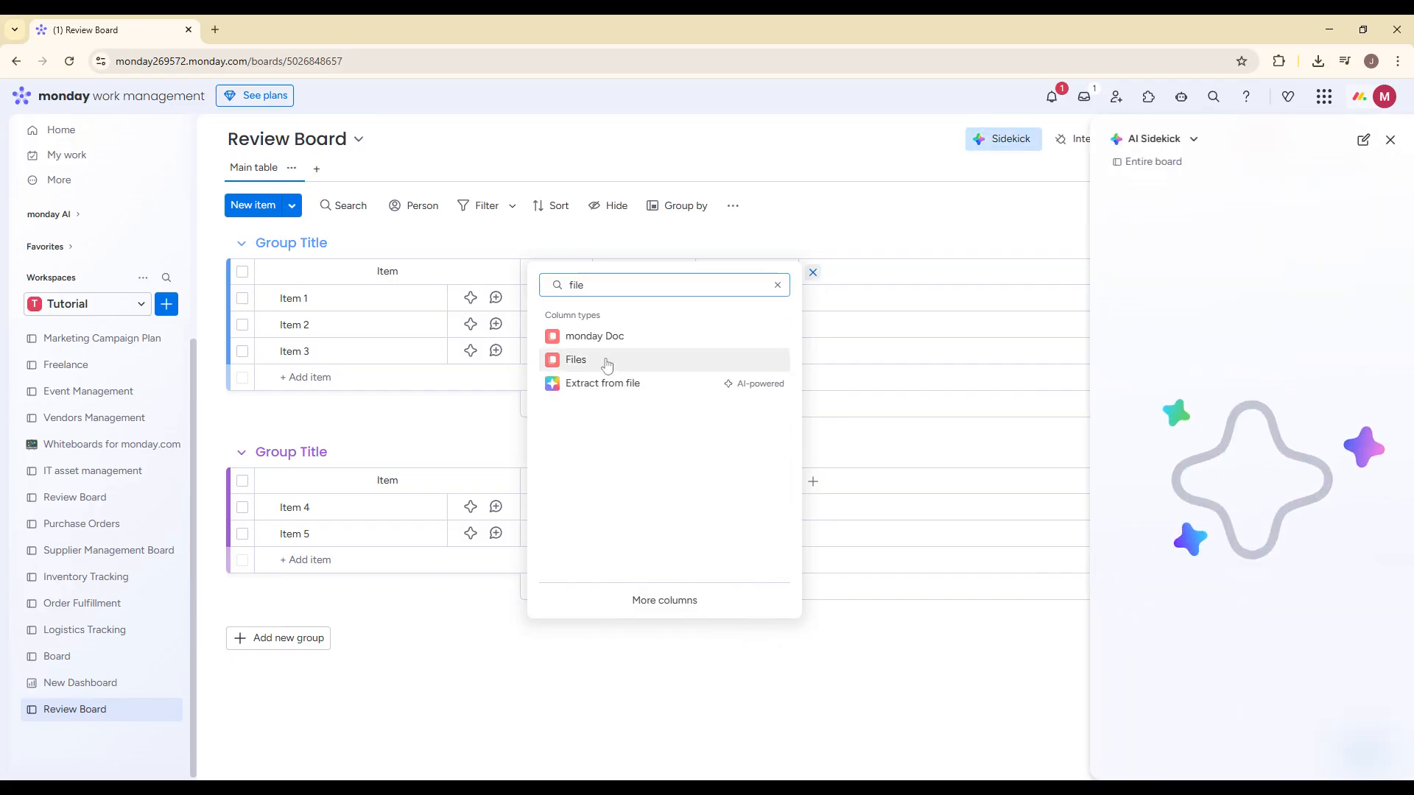
left_click(599, 362)
Step: Rename the Person column to People and move the Files column in front of it
left_click(554, 272)
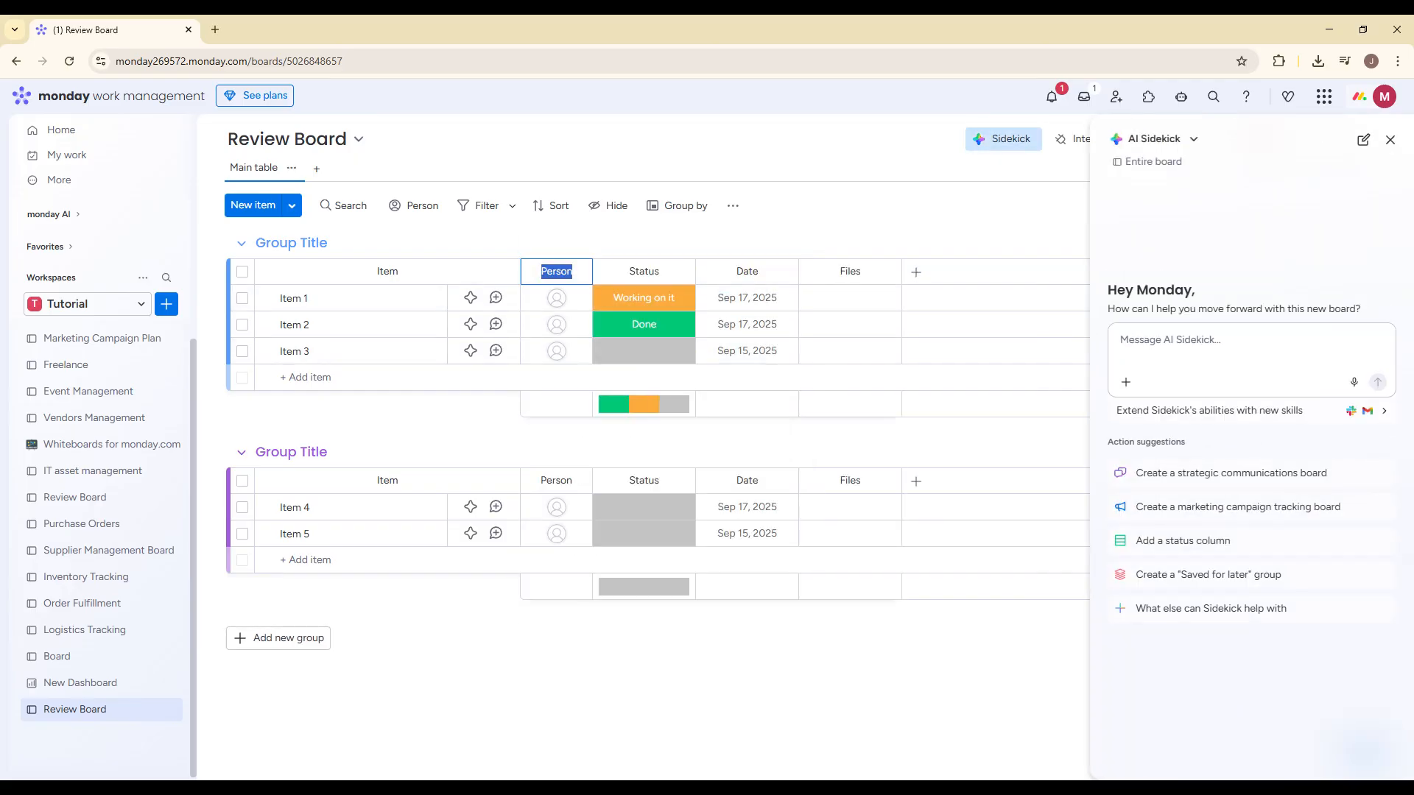
type("People")
key("Return")
left_click(1389, 139)
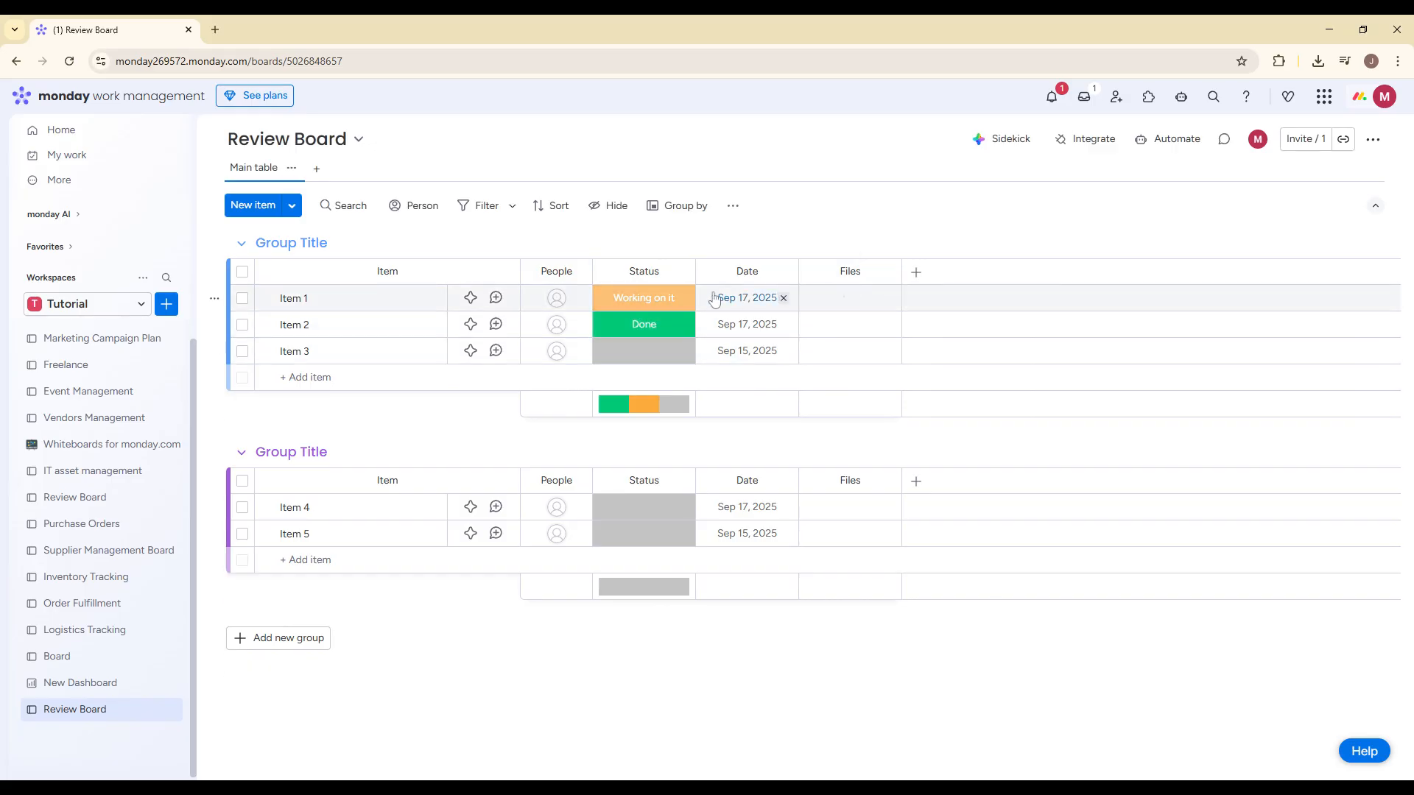
left_click_drag(854, 278, 530, 277)
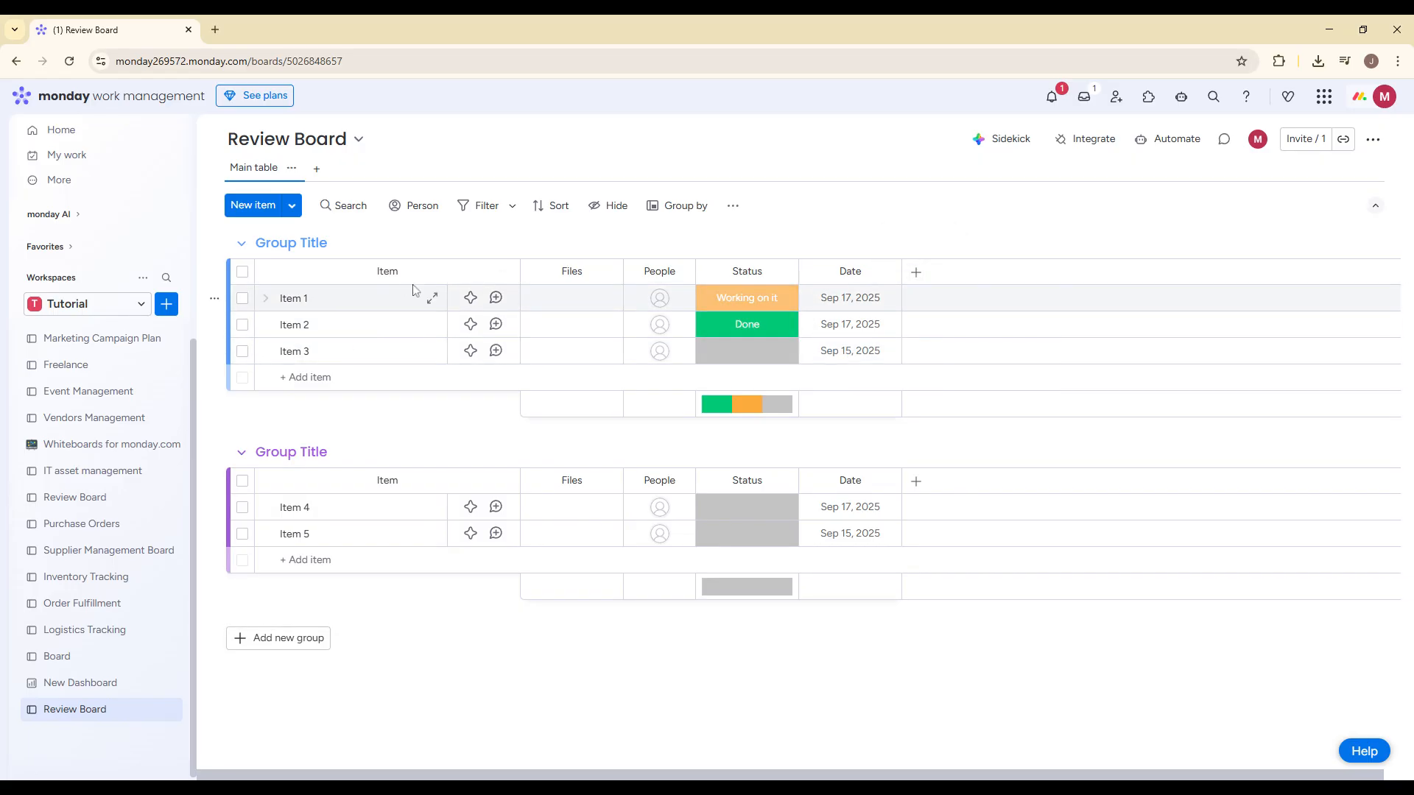
Step: Rename the board's Item column heading to Note
left_click(387, 262)
key("ctrl+a")
type("Notes")
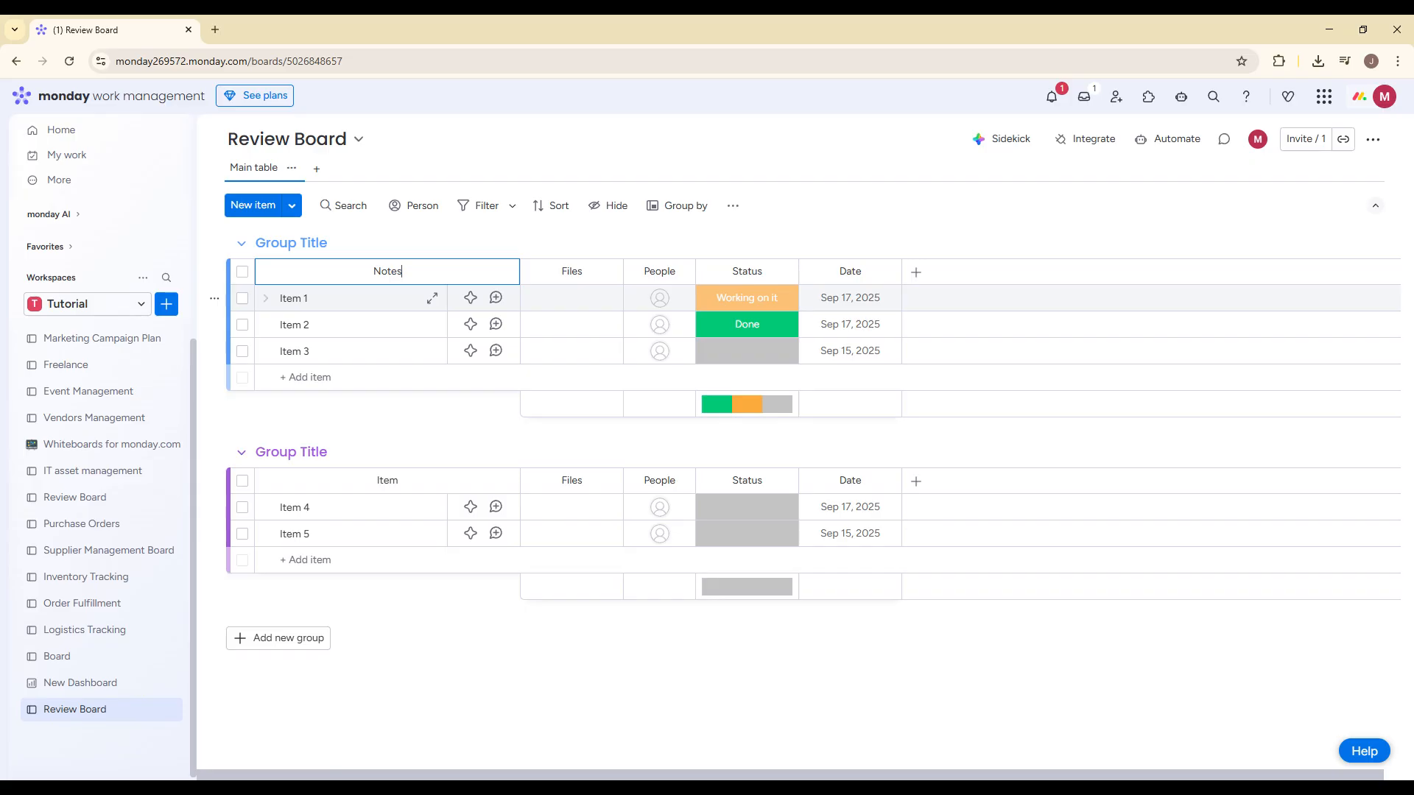
Step: Try to clear the names of Item 1 and Item 2 in the first group
left_click(329, 302)
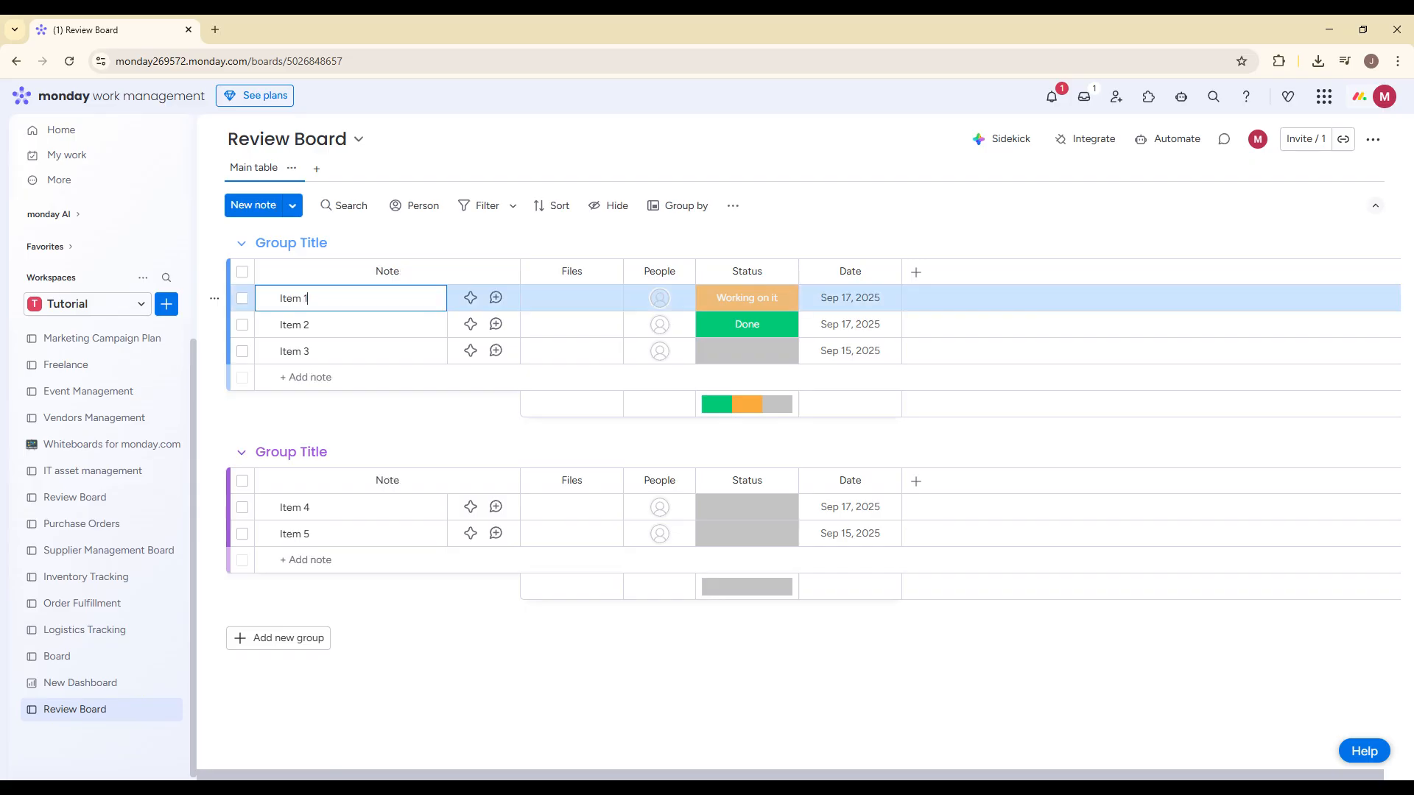
key("BackSpace")
key("BackSpace")
key("BackSpace")
key("BackSpace")
key("BackSpace")
key("BackSpace")
left_click(319, 326)
key("BackSpace")
key("BackSpace")
key("BackSpace")
key("BackSpace")
key("BackSpace")
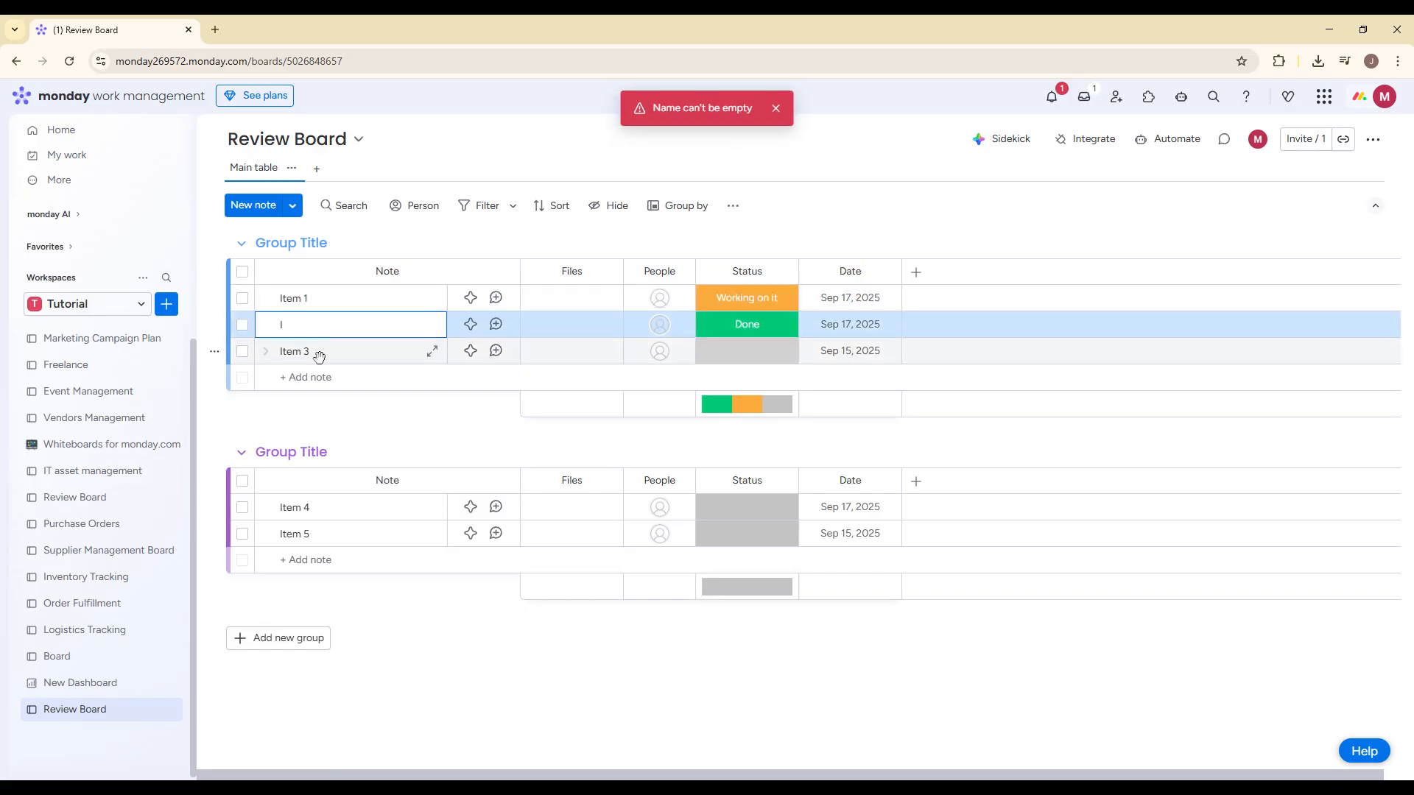
left_click(323, 352)
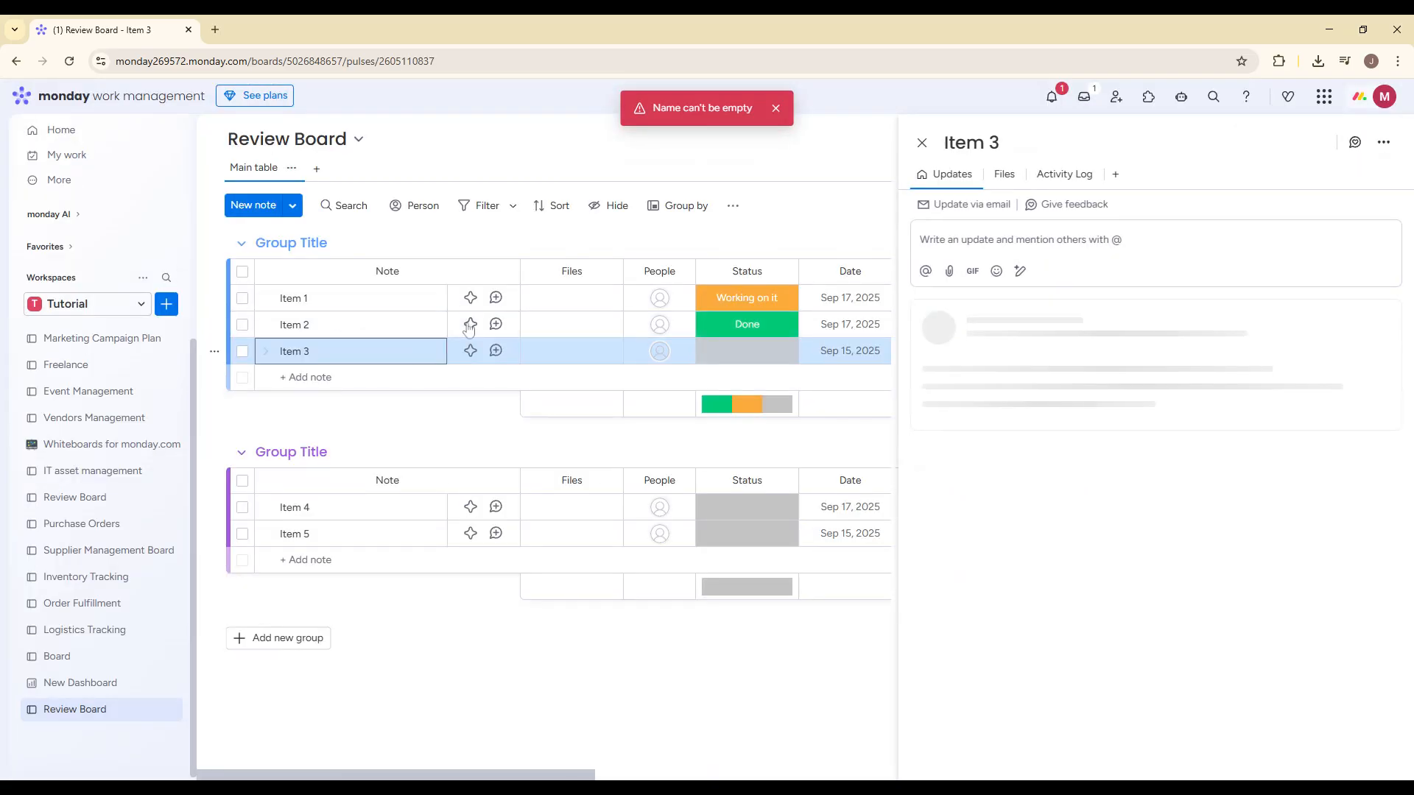
left_click(581, 244)
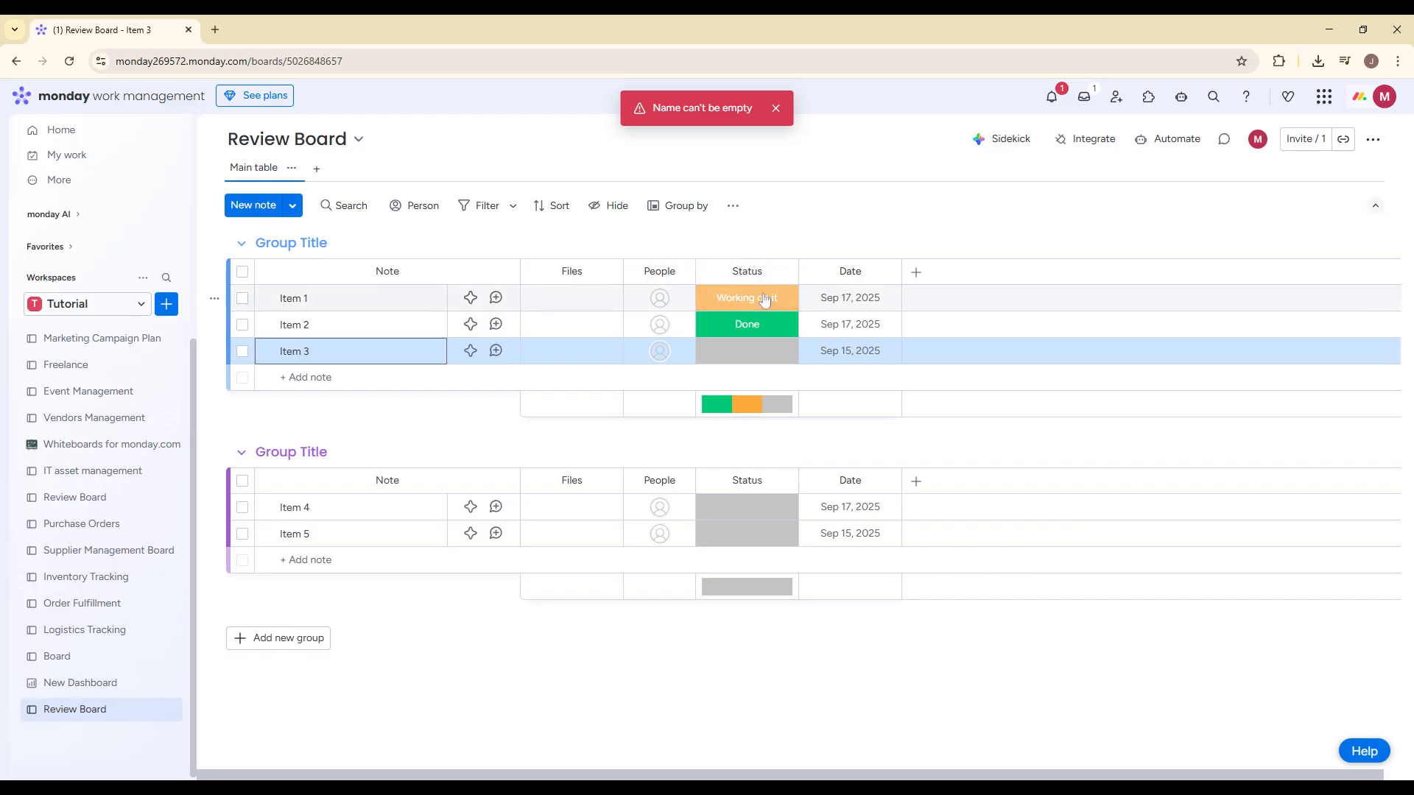
Step: Rename the status labels Working on it to In Review, Stuck to Needs changes, and Done to Submitted
left_click(764, 298)
left_click(754, 466)
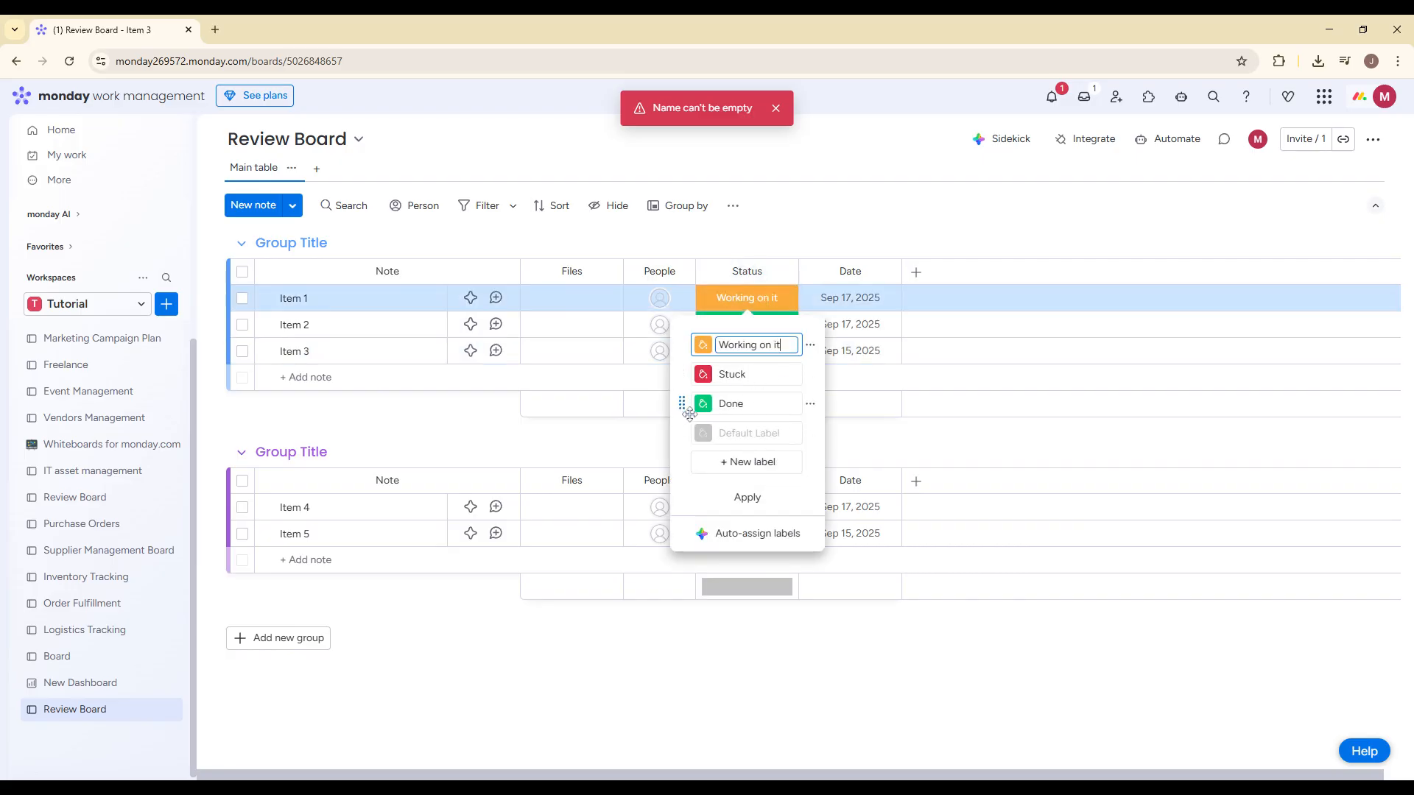
left_click(770, 401)
type("Submitted")
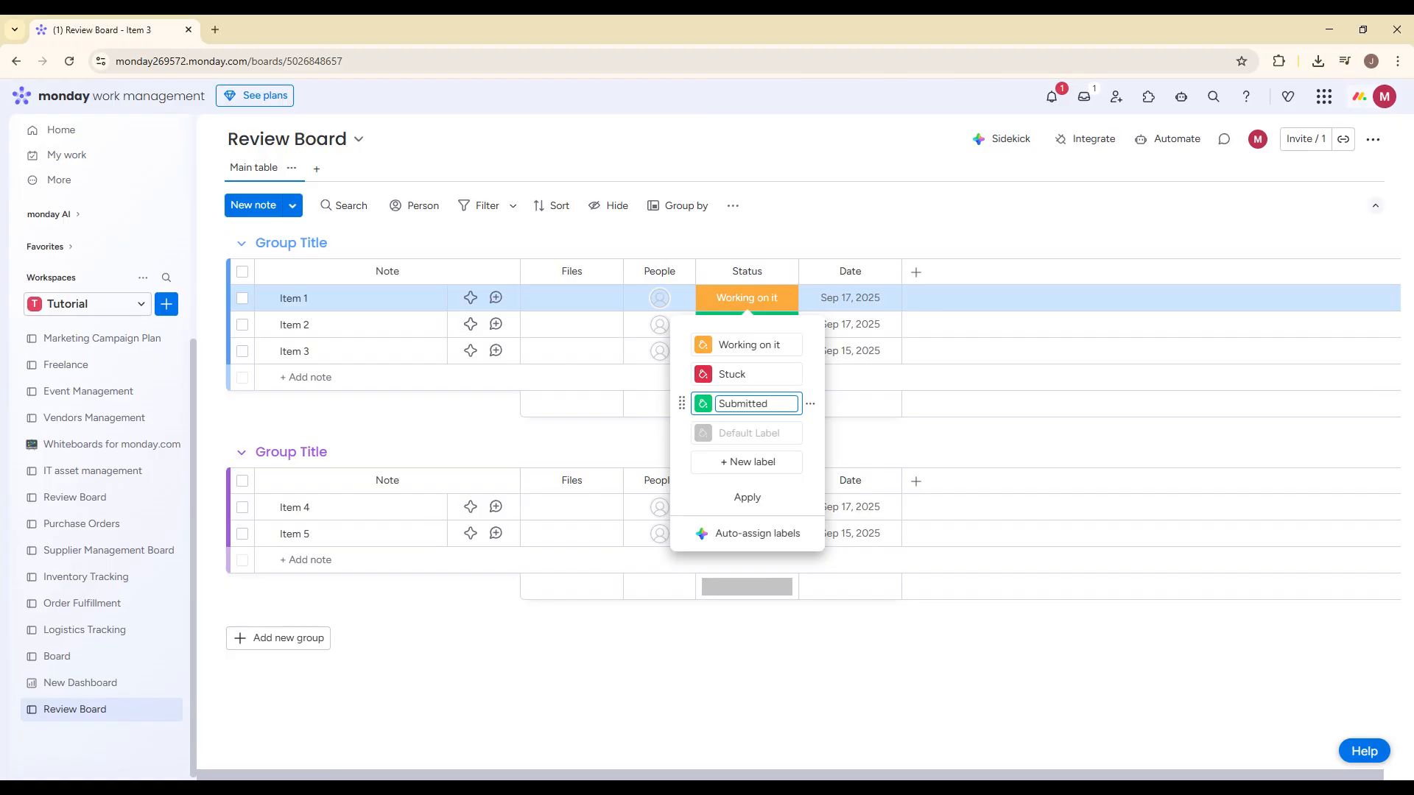
left_click(763, 346)
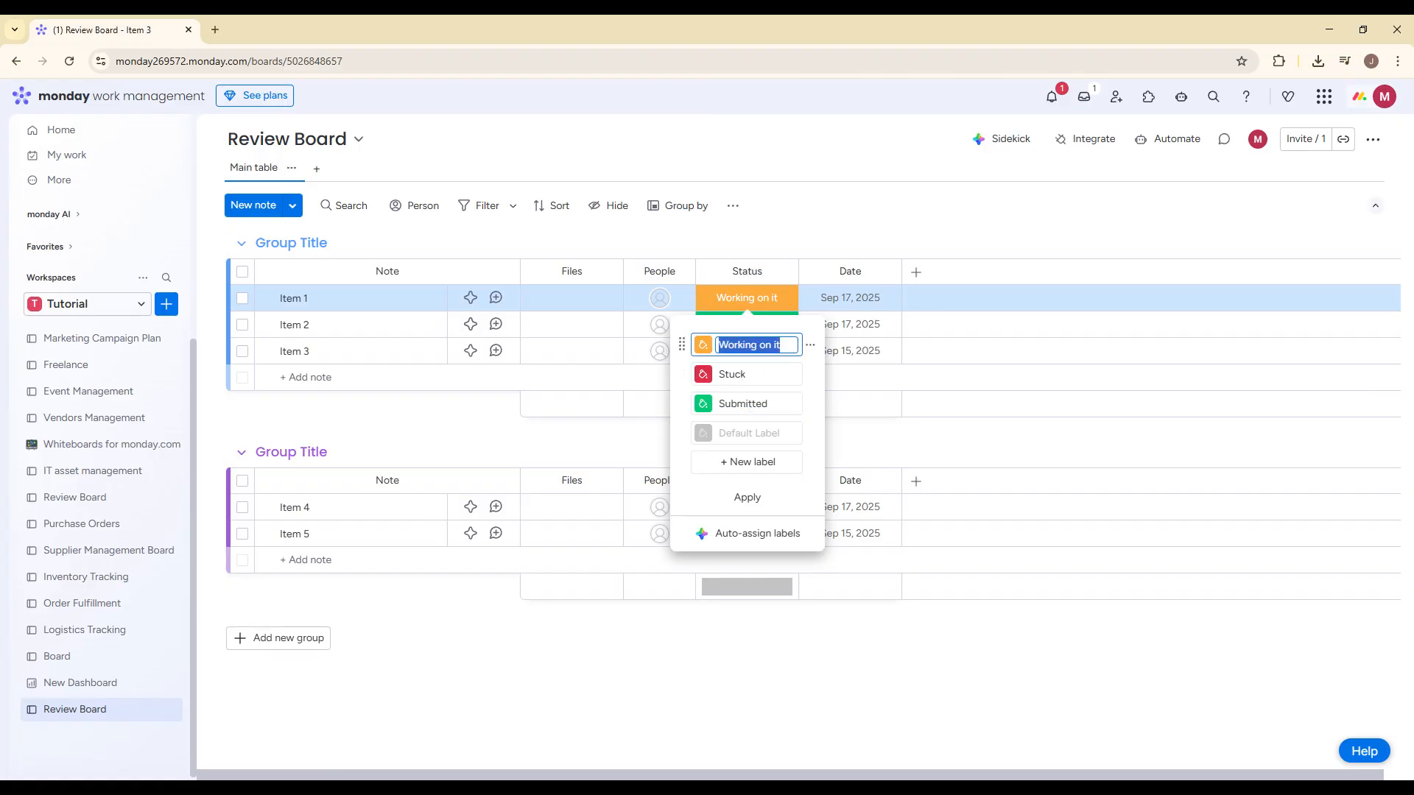
key("BackSpace")
double_click(751, 374)
type("Needs changes")
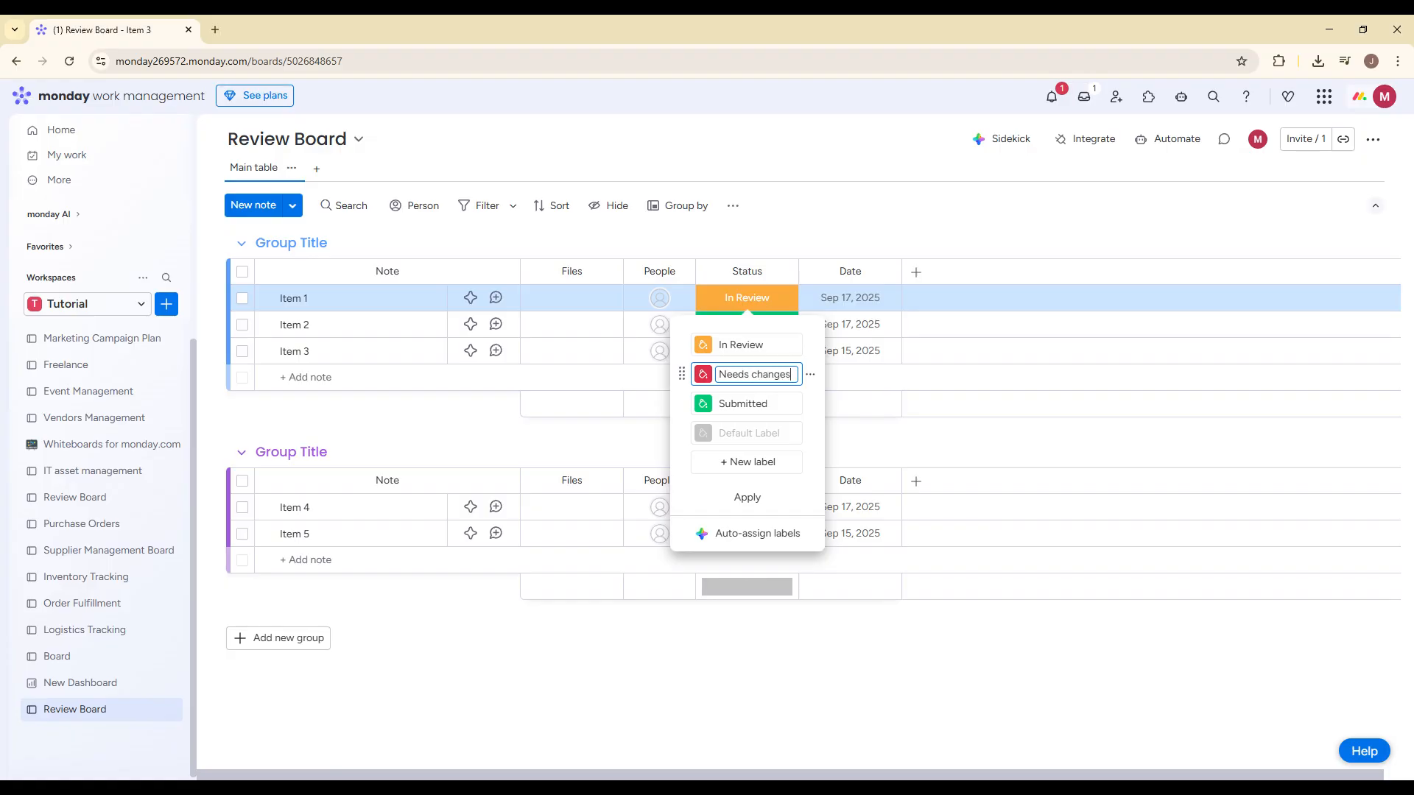
left_click(861, 222)
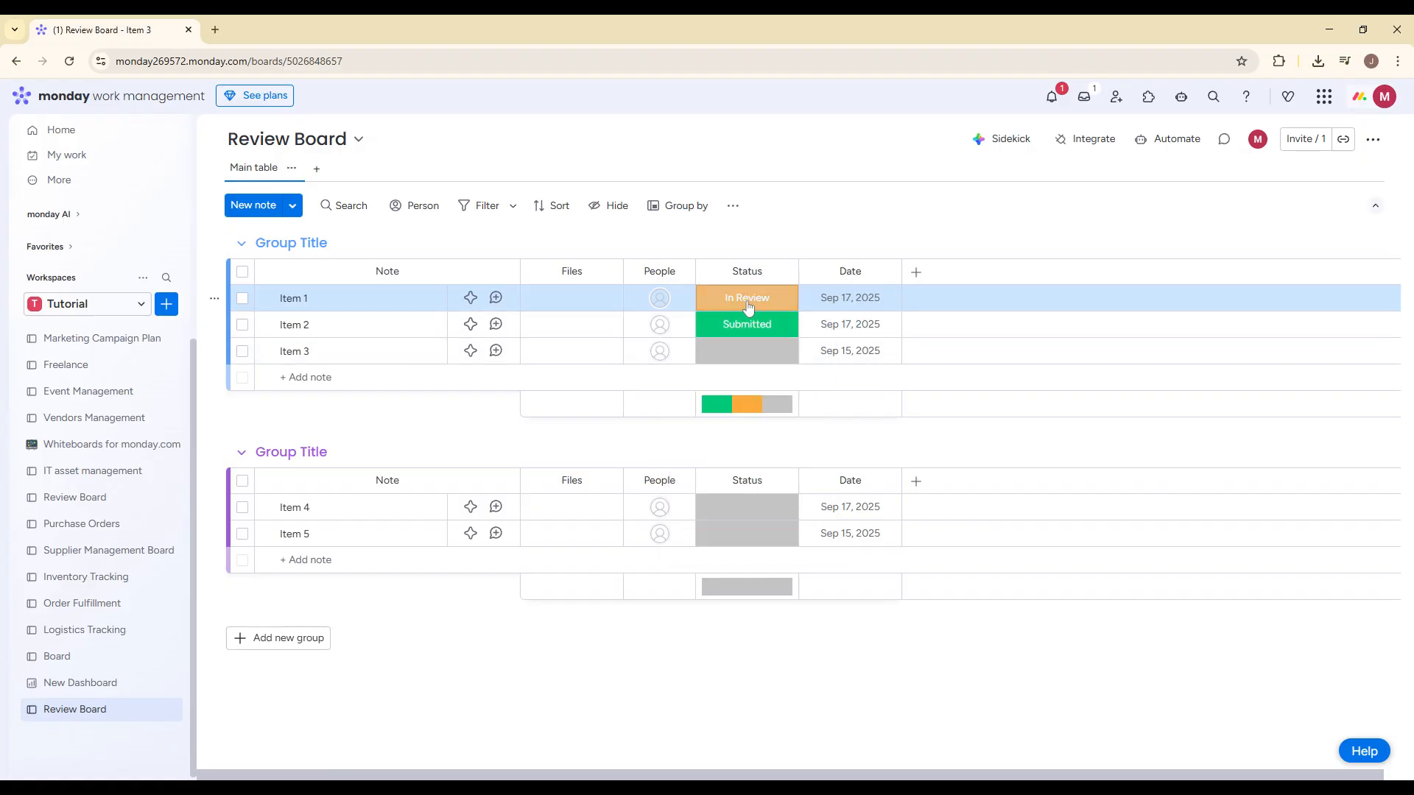
Step: Set the status of Item 3 to Needs changes
left_click(747, 306)
left_click(865, 226)
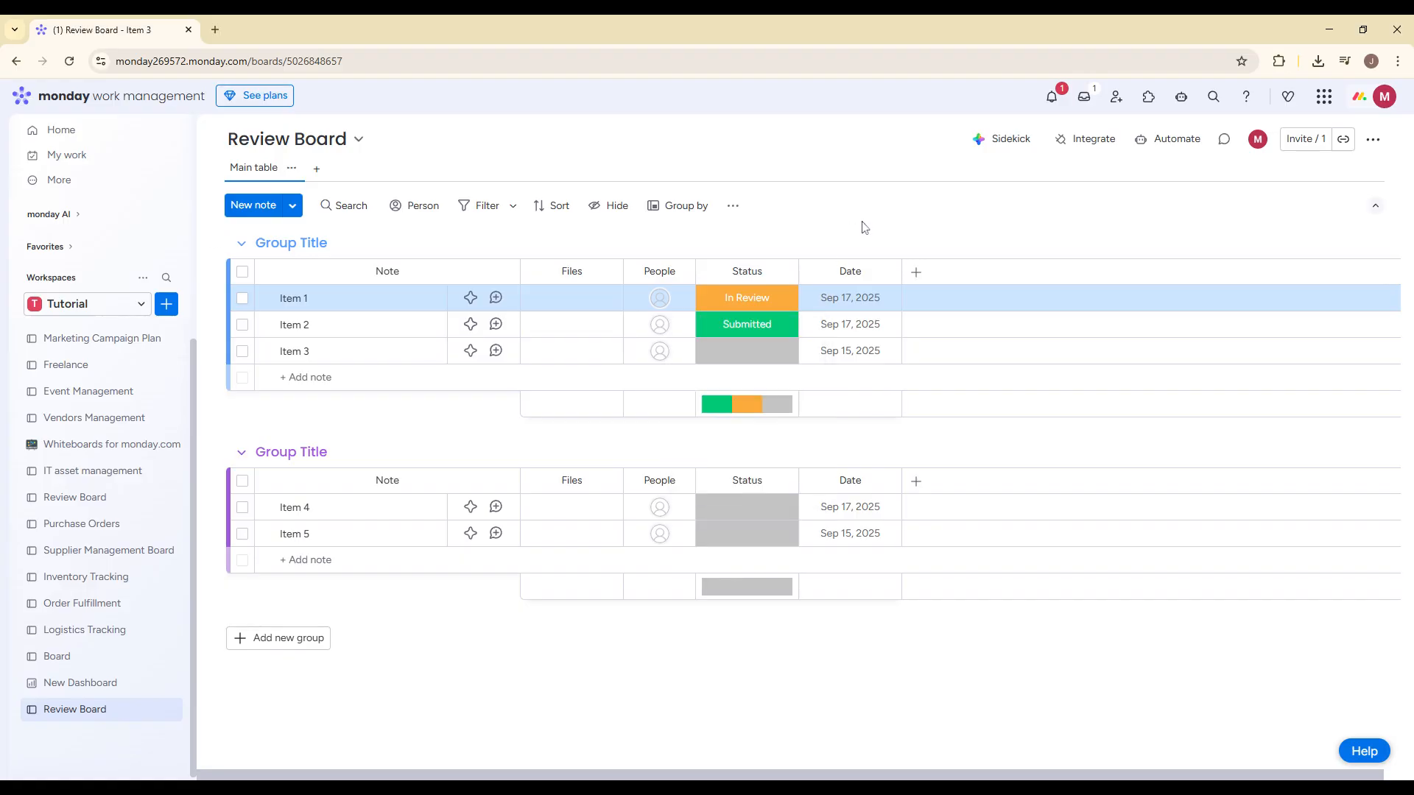
left_click(746, 350)
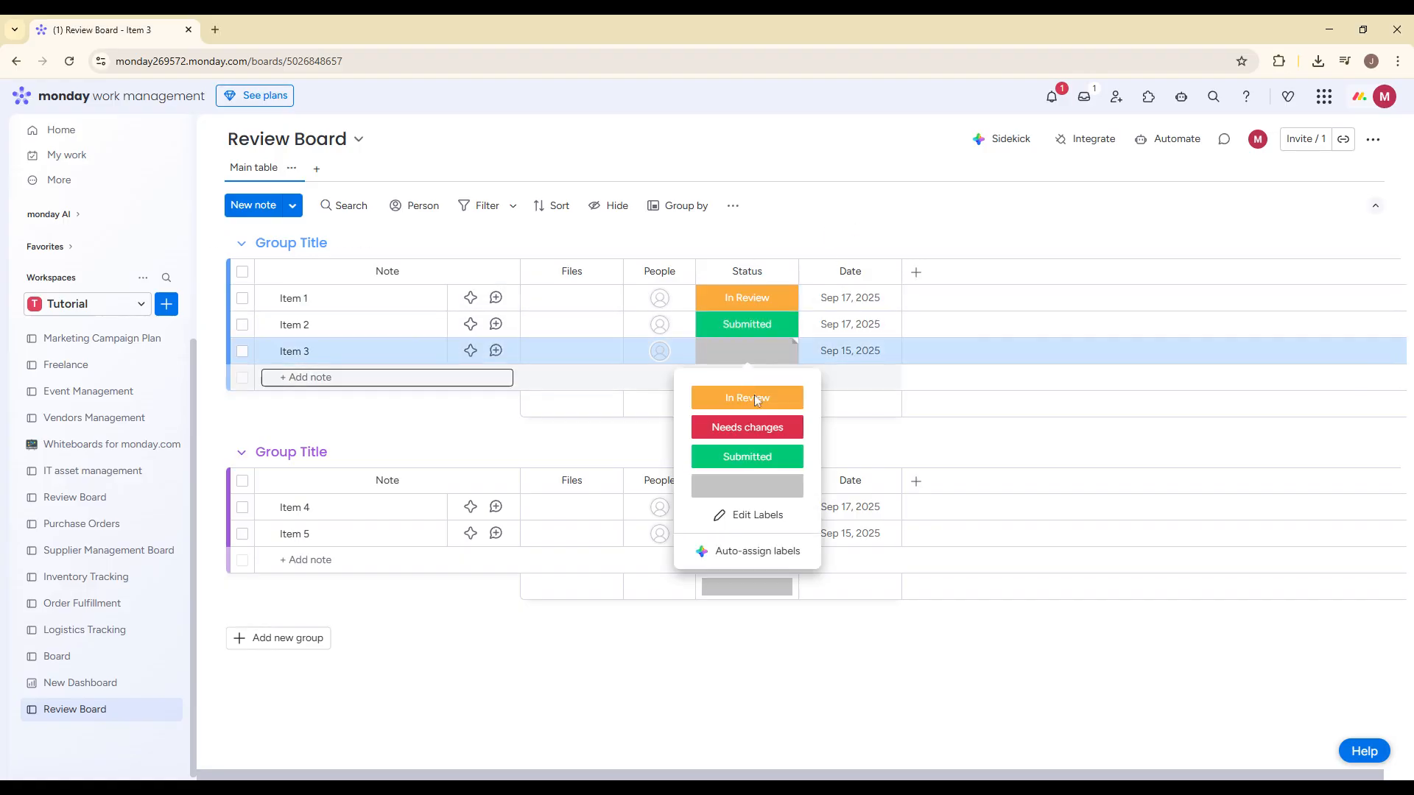
left_click(764, 438)
left_click(916, 228)
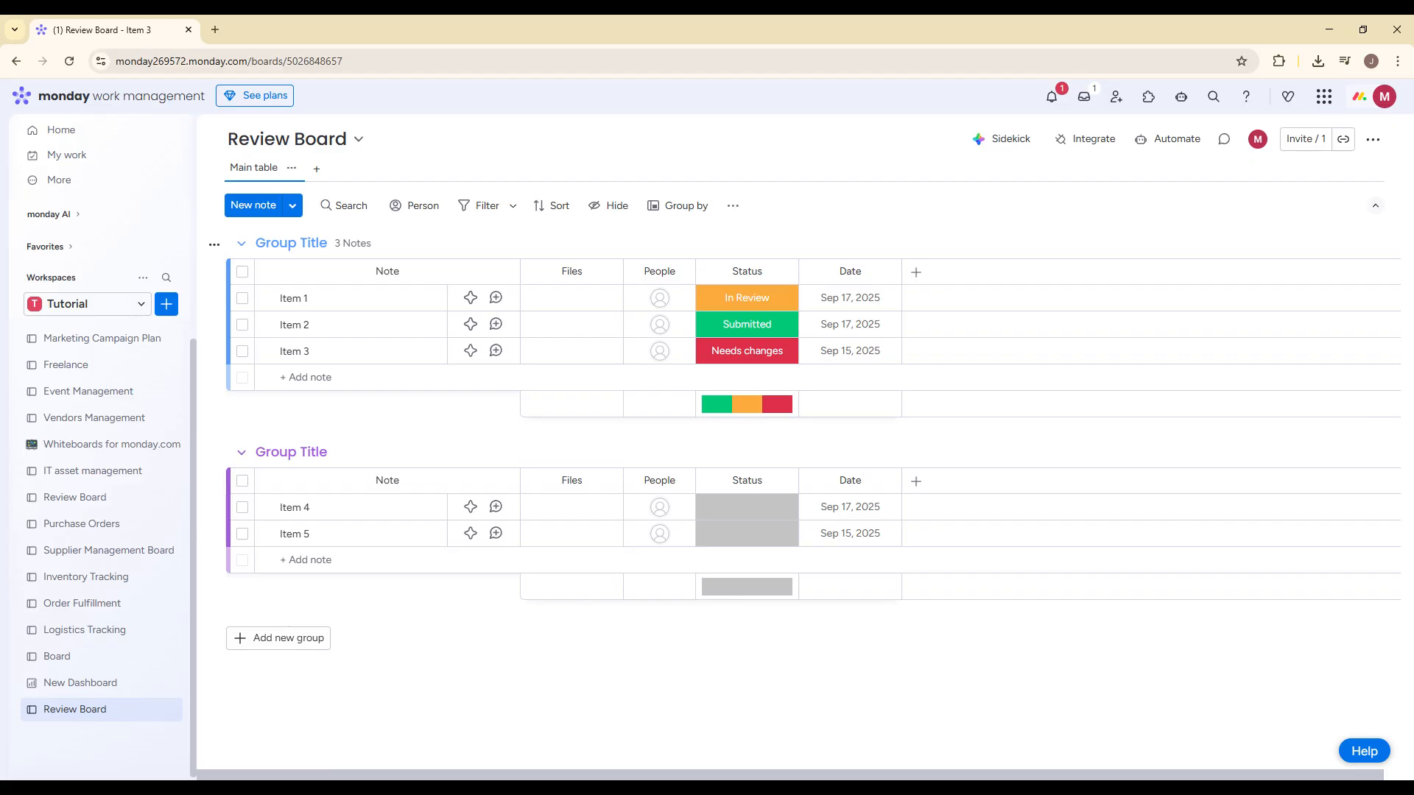
Step: Open the other existing Review Board and examine its status-change notification automations
left_click(80, 507)
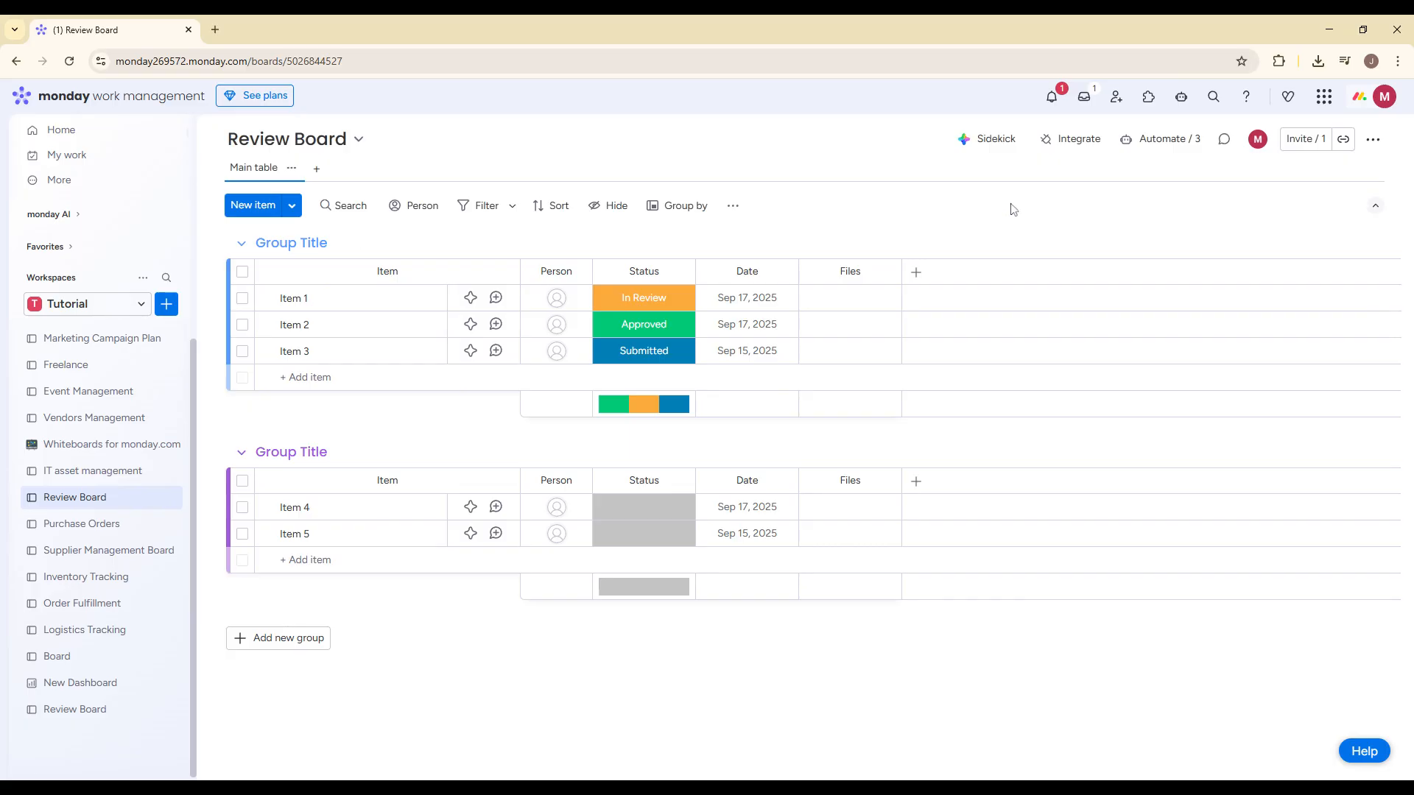
left_click(1150, 147)
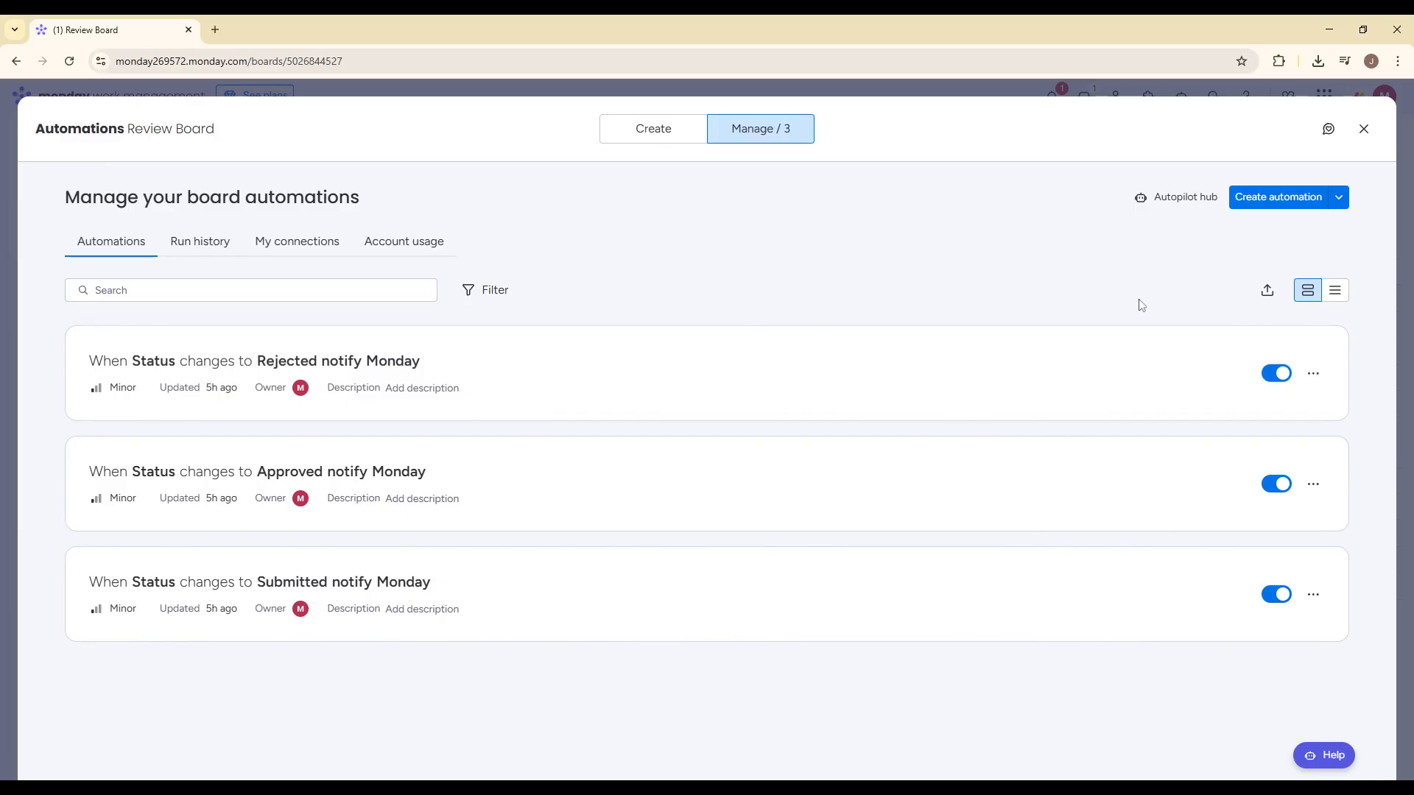
left_click(1363, 129)
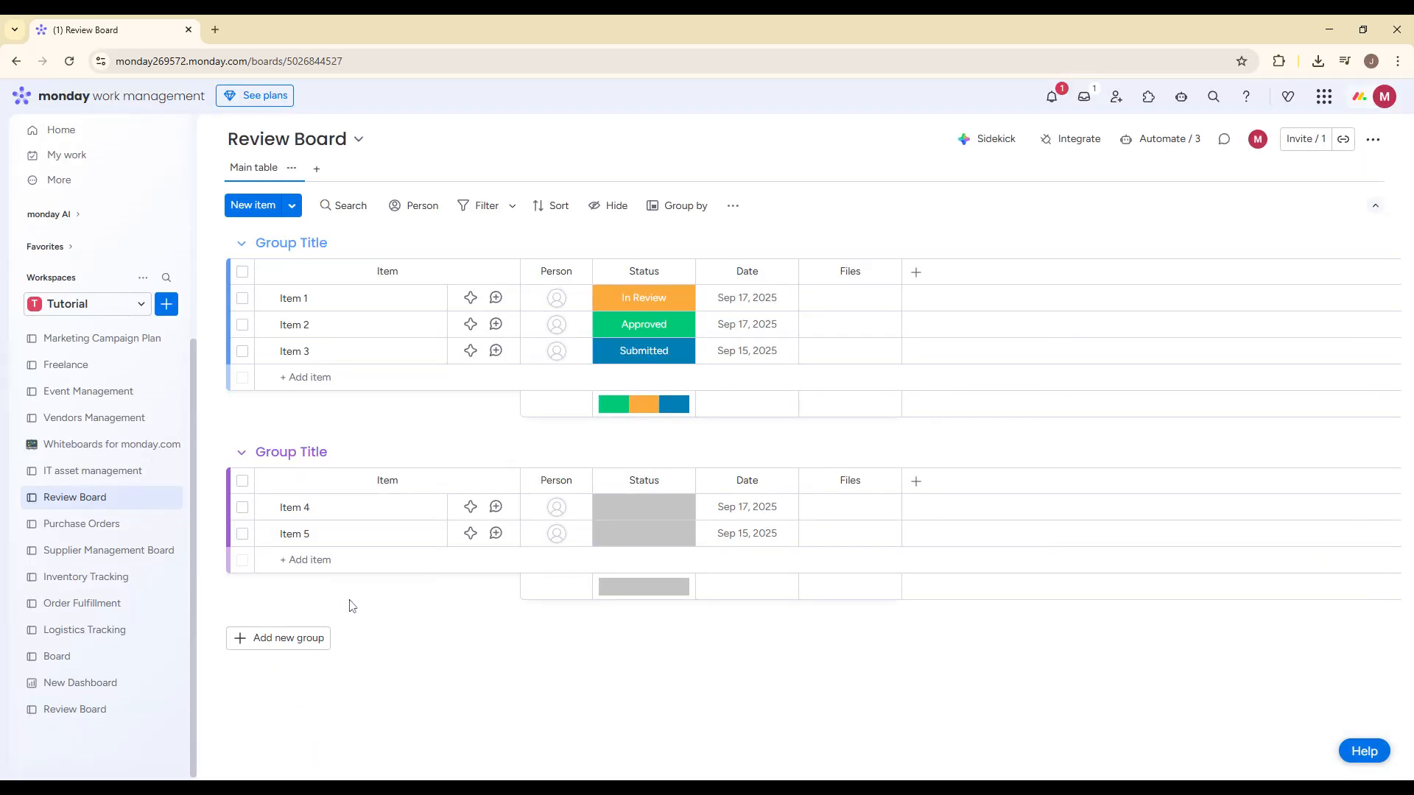
Step: Create a Main dashboard named New Dashboard and connect the second listed Review Board of the Tutorial workspace to it
left_click(168, 305)
left_click(243, 443)
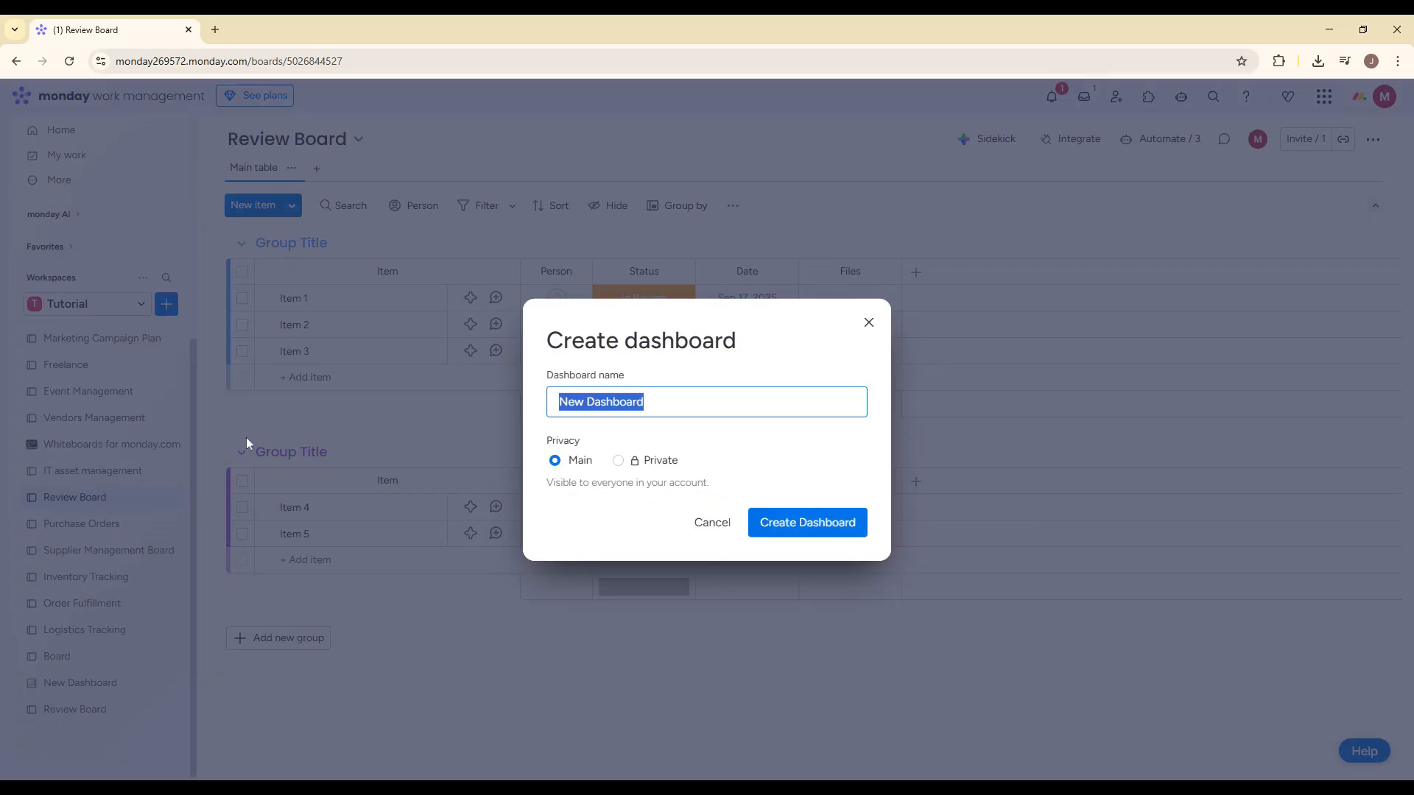
left_click(766, 521)
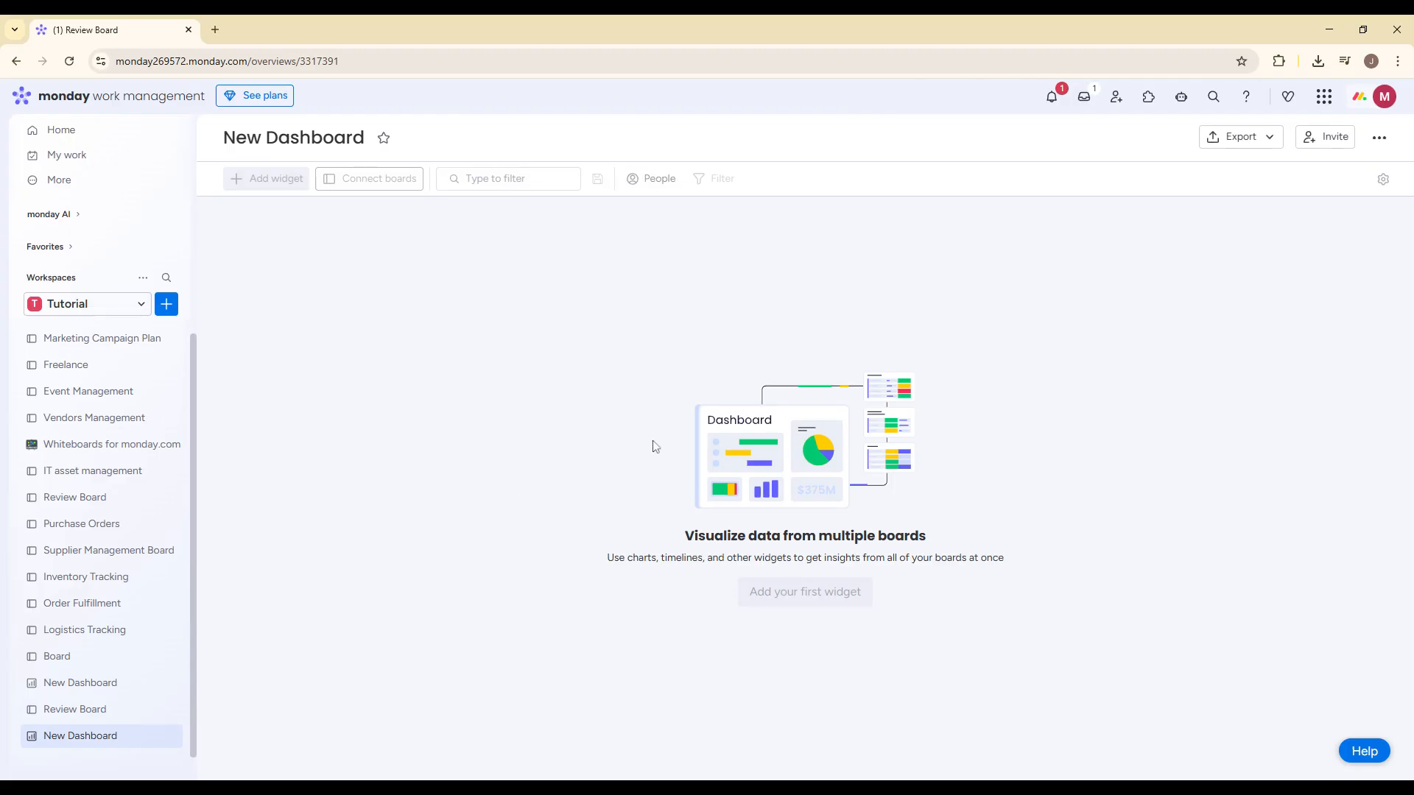
left_click(357, 179)
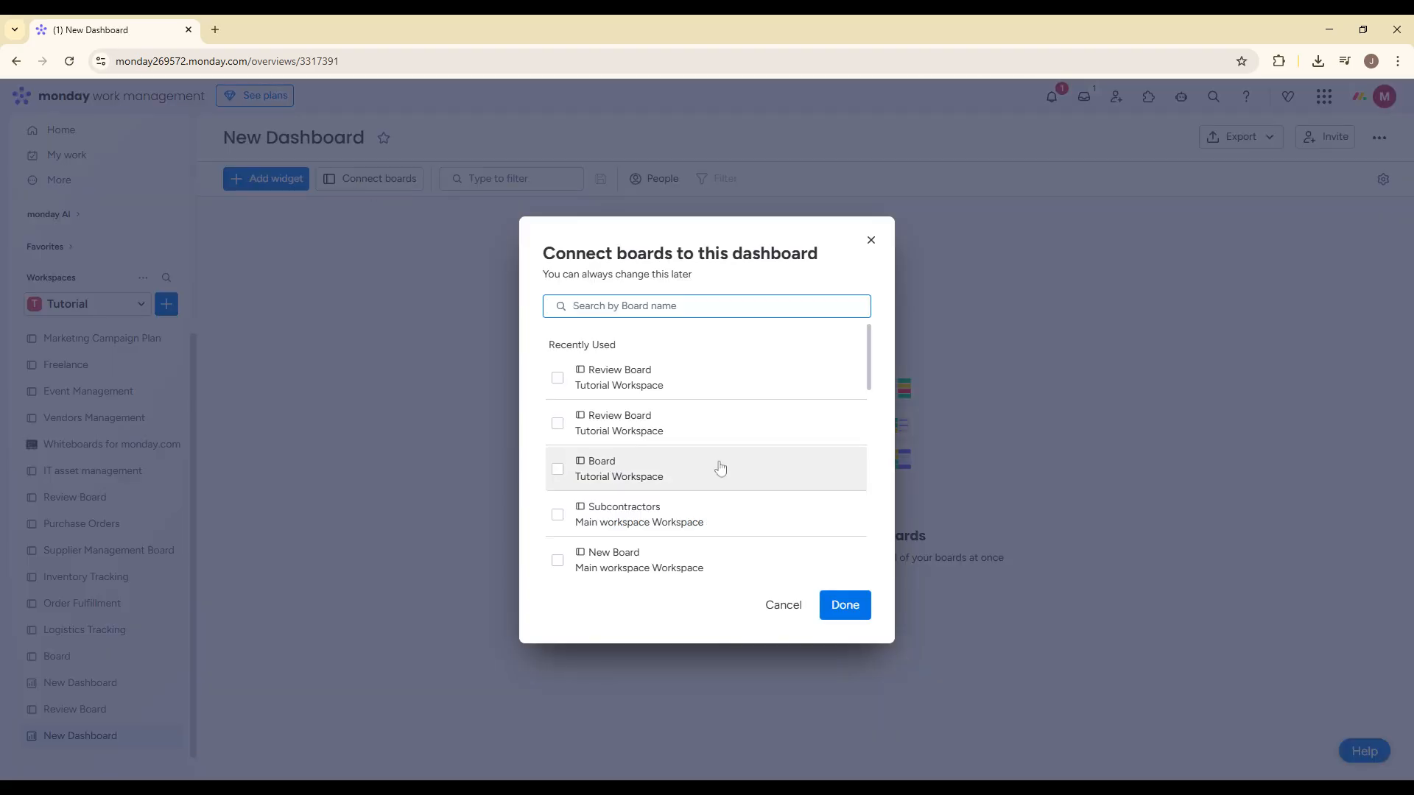
left_click(707, 412)
left_click(846, 603)
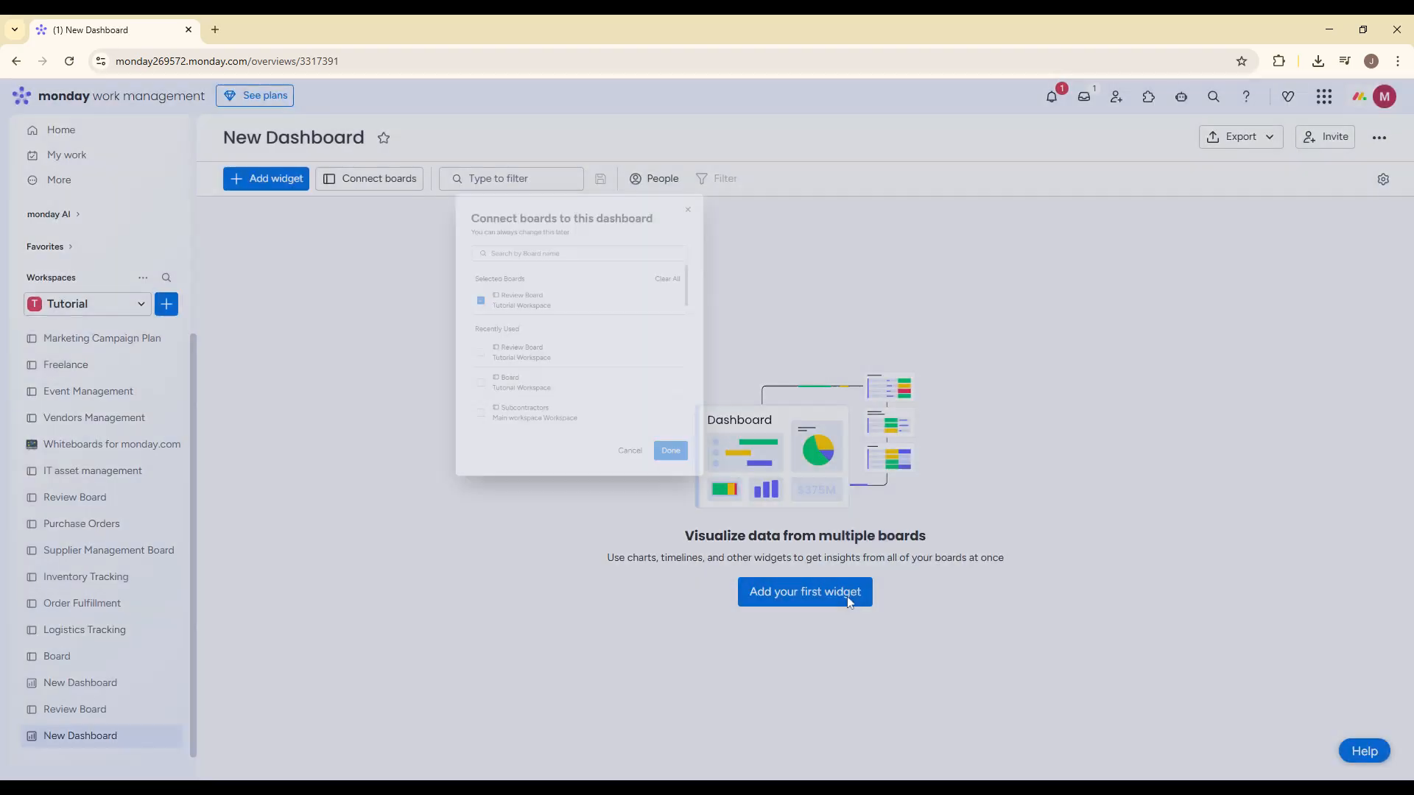
Step: Add Battery and Numbers widgets to the new dashboard alongside the Chart widget
left_click(275, 183)
left_click(277, 185)
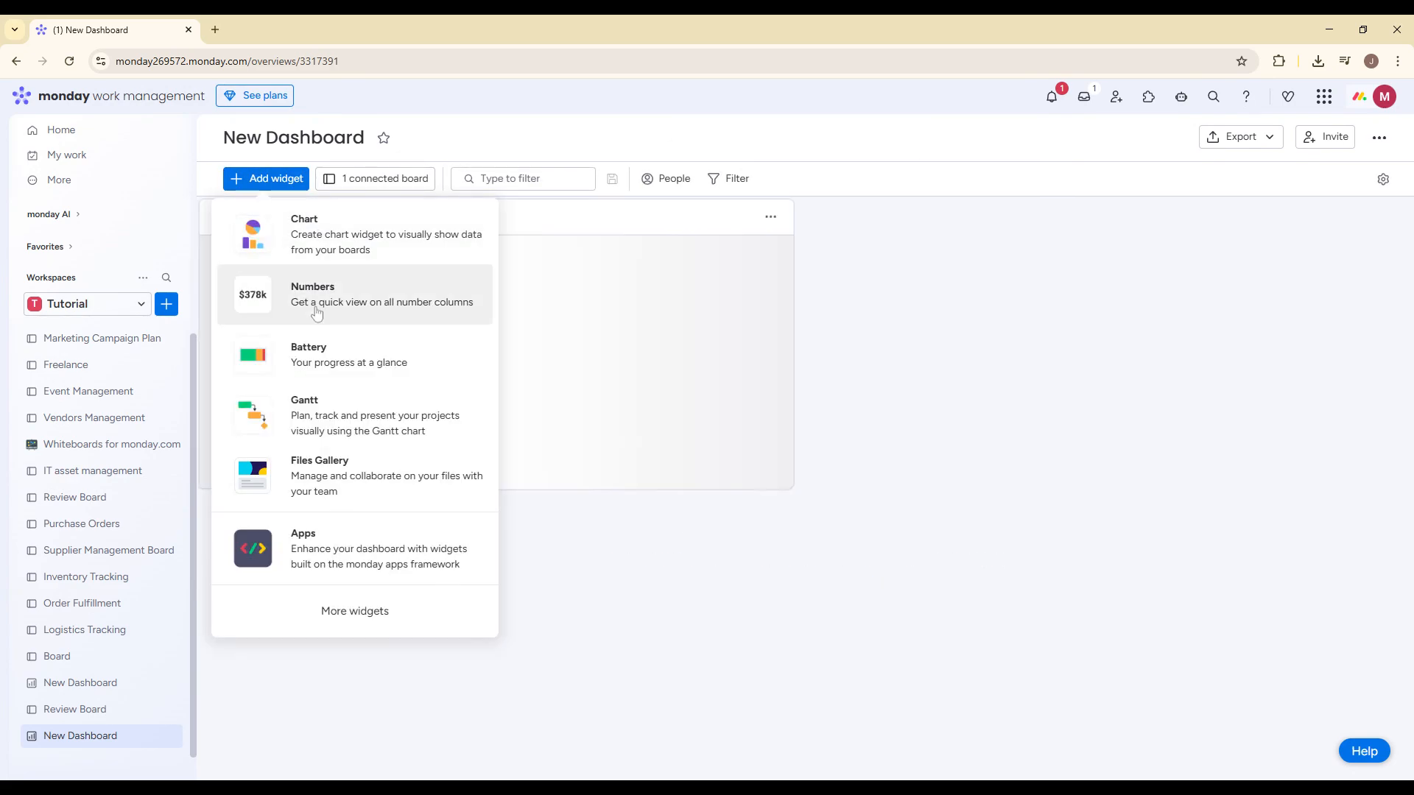
left_click(320, 352)
left_click(274, 183)
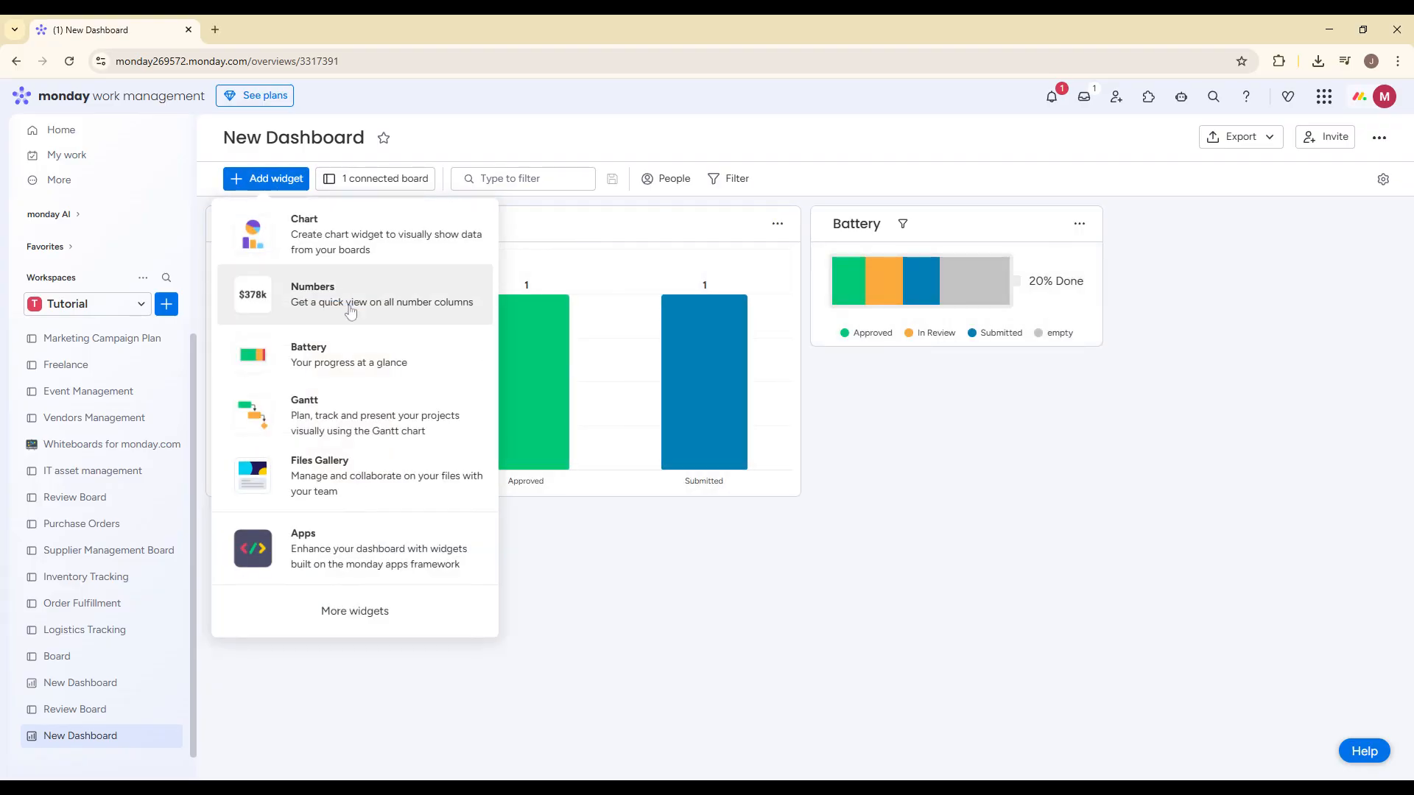
left_click(345, 305)
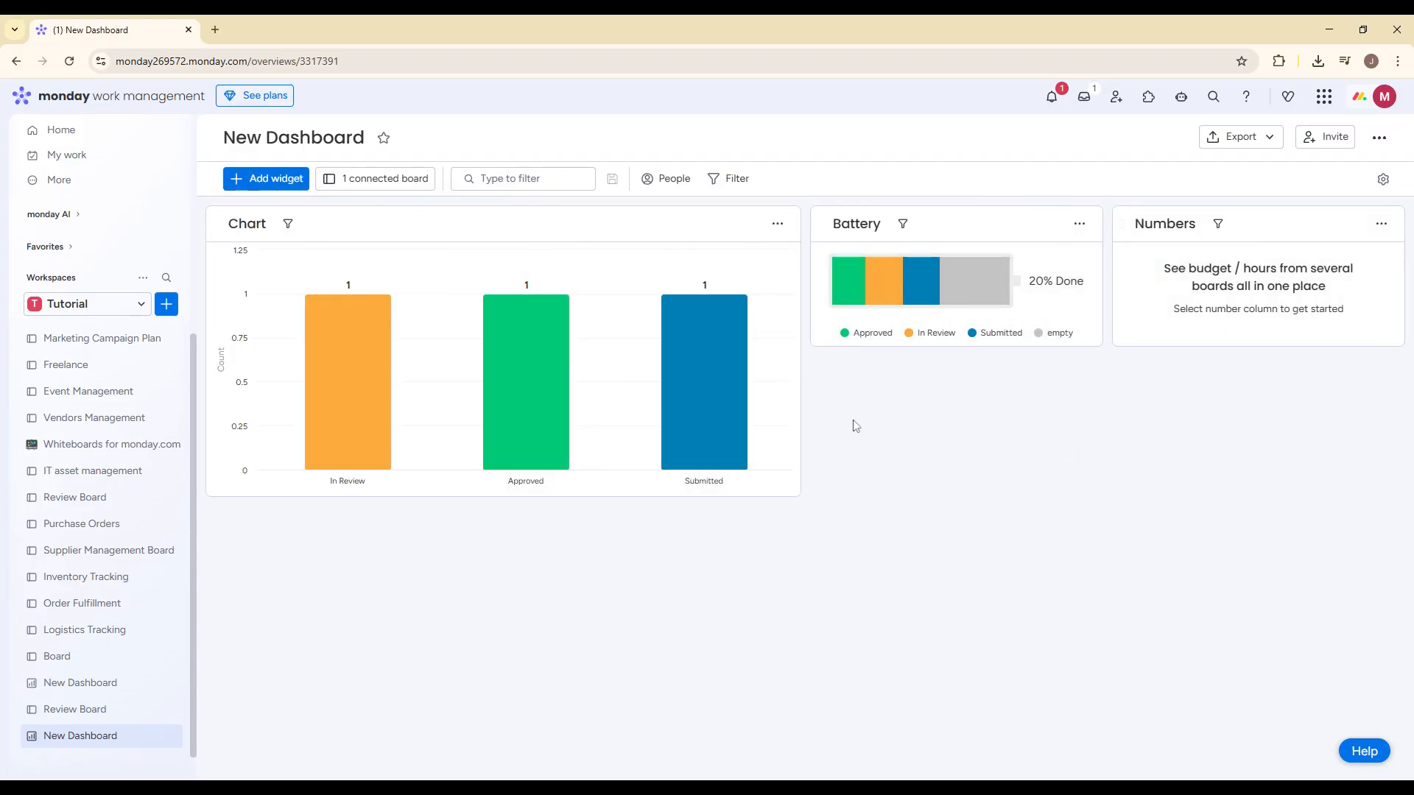
Step: Enlarge the Chart widget to the full dashboard width and the Battery widget to about half the width and the Chart's height
left_click_drag(799, 494, 1325, 542)
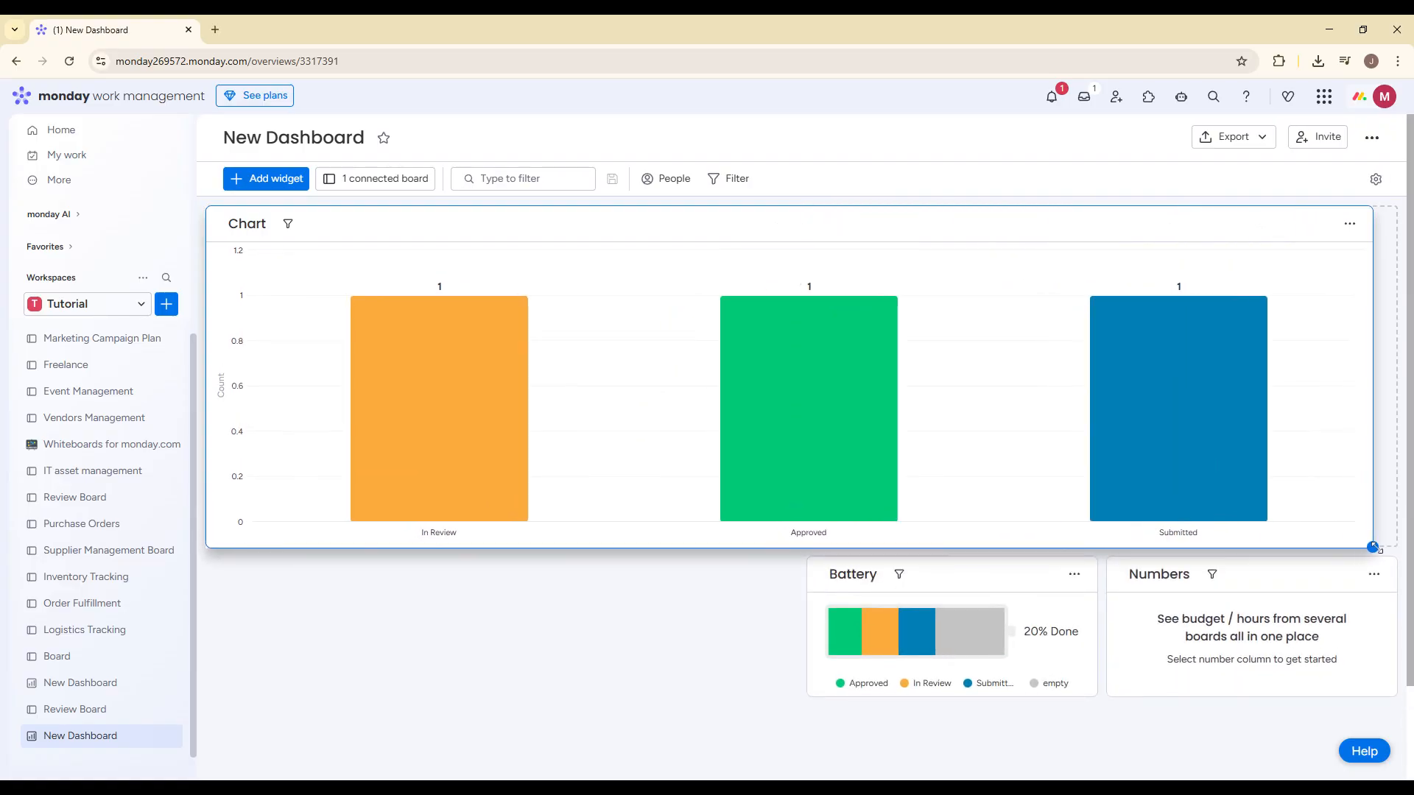
scroll(1099, 584, "down", 2)
left_click_drag(1097, 586, 1390, 647)
scroll(881, 619, "down", 3)
left_click_drag(1403, 433, 1384, 773)
scroll(1030, 401, "up", 5)
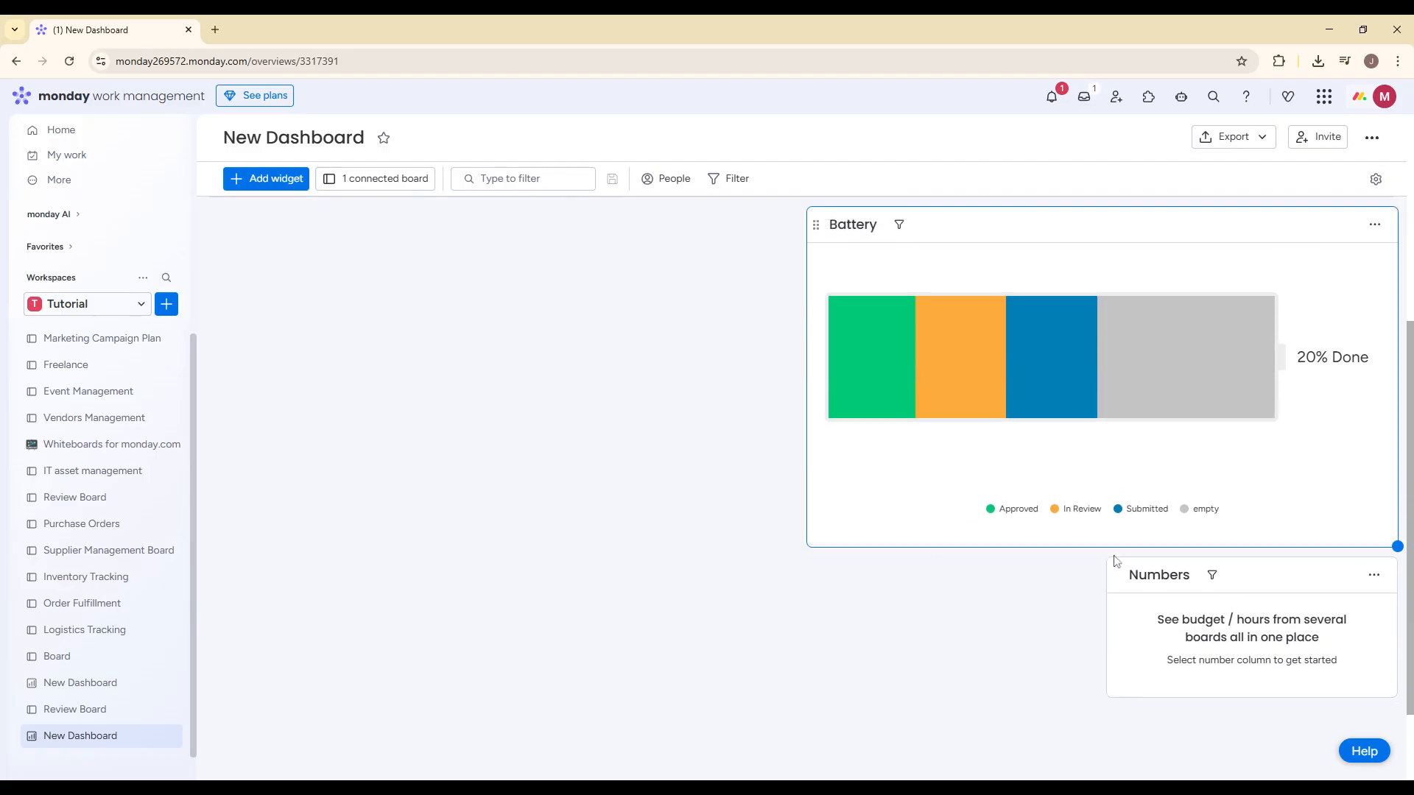
scroll(508, 589, "up", 1)
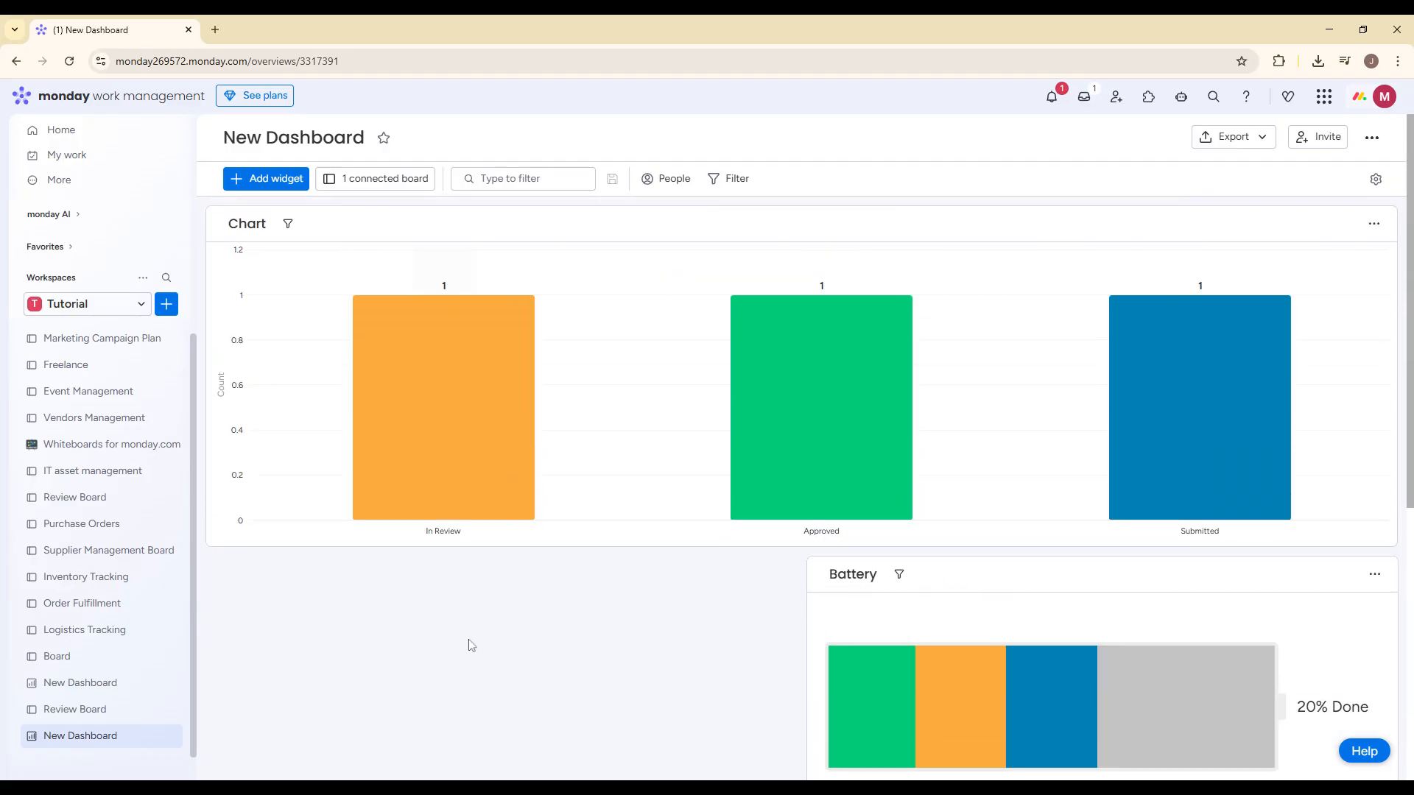